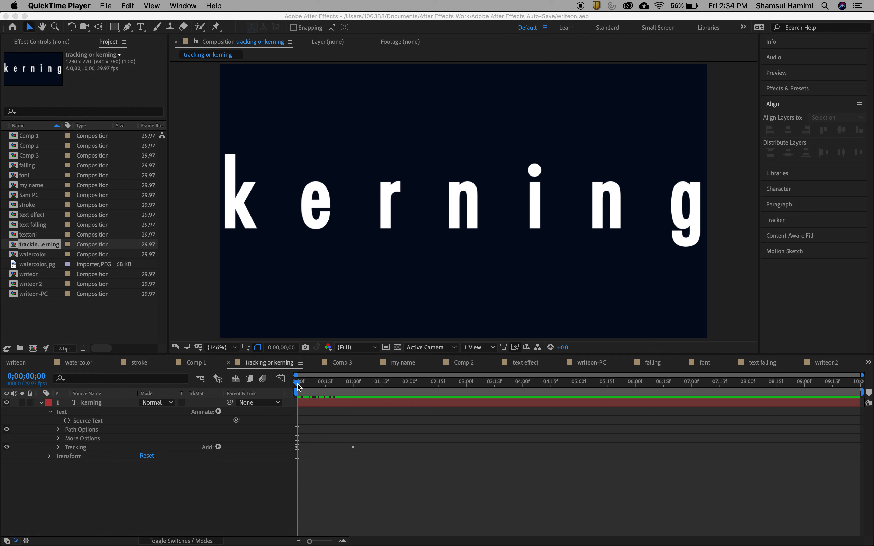
Step: Review the animator properties available for the kerning text layer and play back its tracking animation
{"action": "left_click", "coordinate": [218, 412]}
{"action": "left_click", "coordinate": [219, 412]}
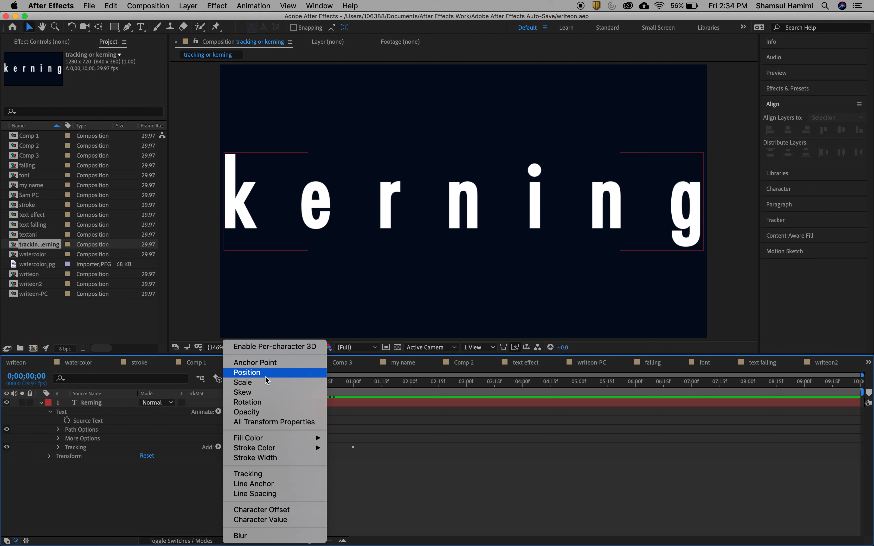
{"action": "left_click", "coordinate": [175, 494]}
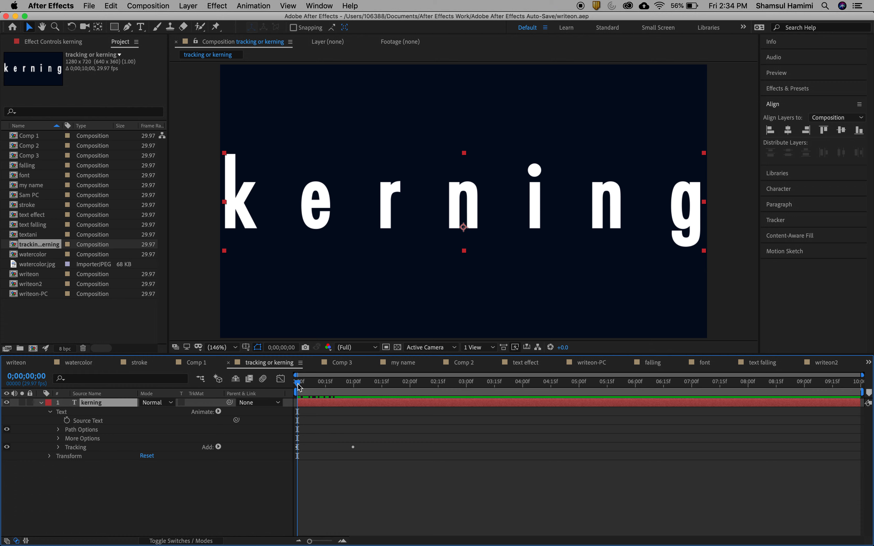
{"action": "key", "text": "space"}
{"action": "key", "text": "space"}
Step: Open the text falling and writeon2 compositions and scrub through their text animations
{"action": "left_click", "coordinate": [36, 227]}
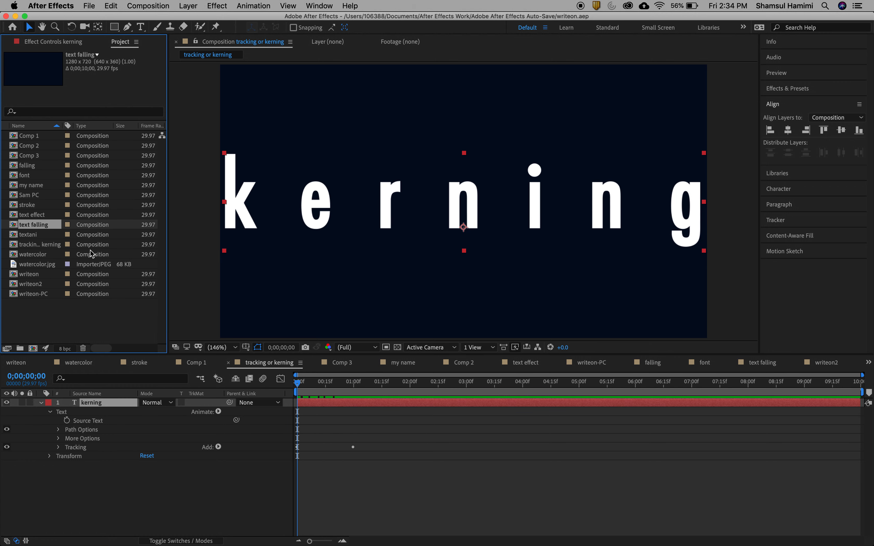
{"action": "double_click", "coordinate": [15, 228]}
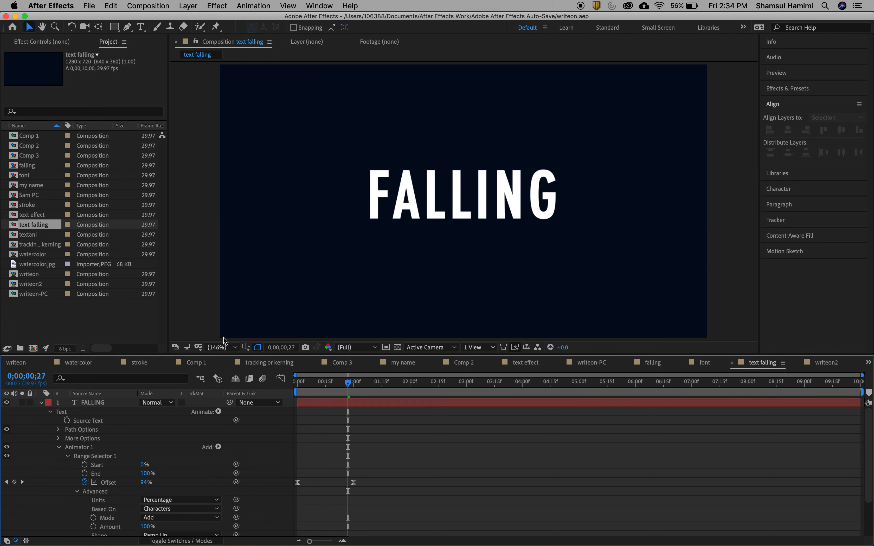
{"action": "left_click_drag", "start_coordinate": [349, 386], "coordinate": [378, 386]}
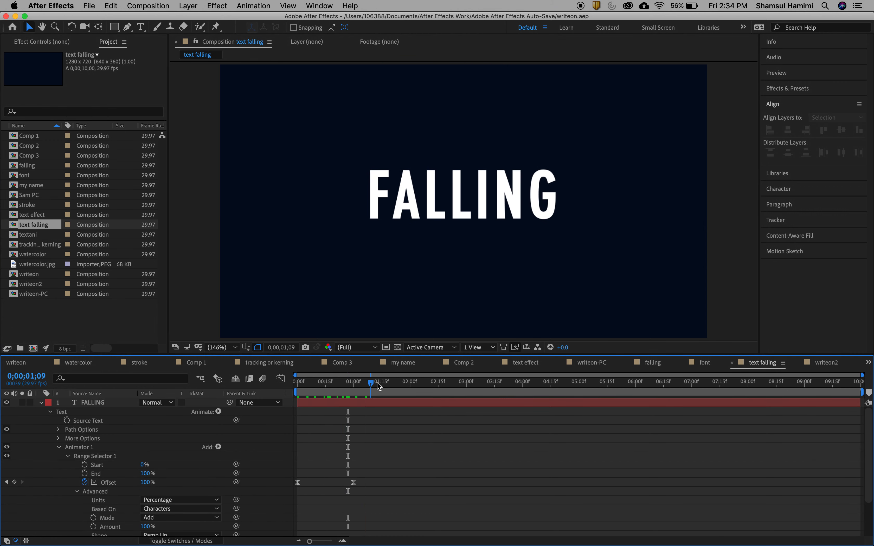
{"action": "double_click", "coordinate": [18, 284]}
{"action": "left_click_drag", "start_coordinate": [442, 385], "coordinate": [269, 409]}
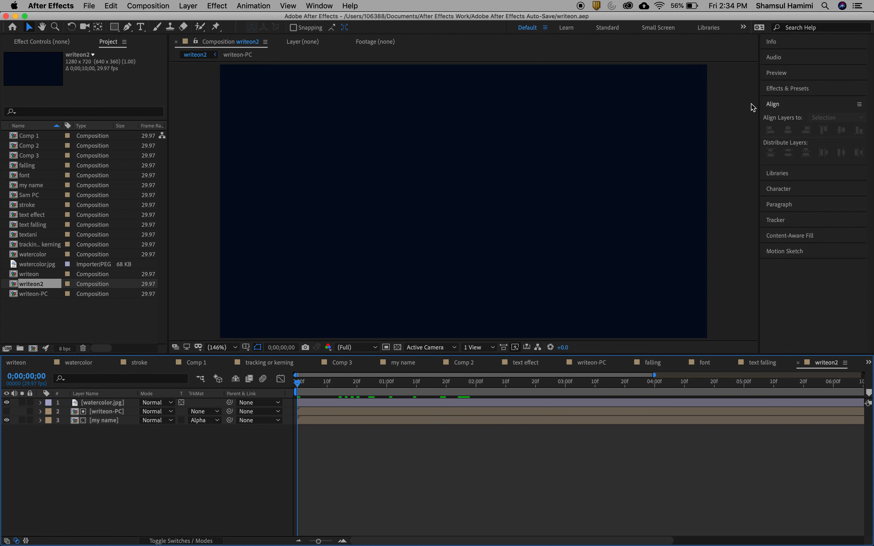
Step: Create a new 1280 × 720 composition with the HDV/HDTV 720 29.97 preset and a 10-second duration
{"action": "left_click", "coordinate": [780, 90]}
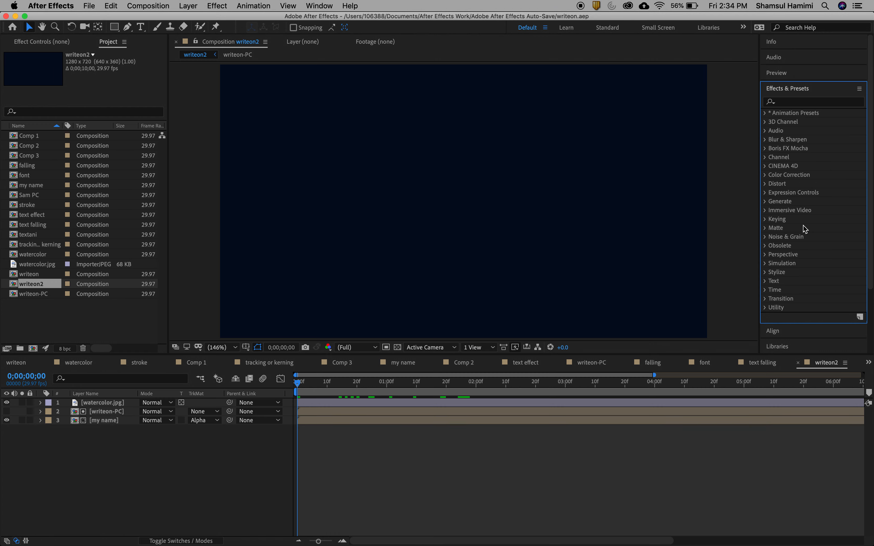
{"action": "key", "text": "super+n"}
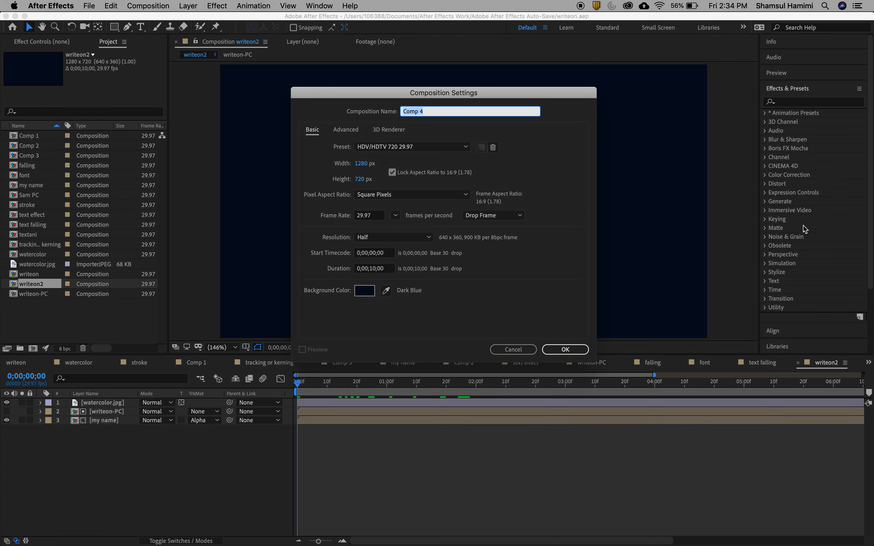
{"action": "left_click", "coordinate": [564, 349]}
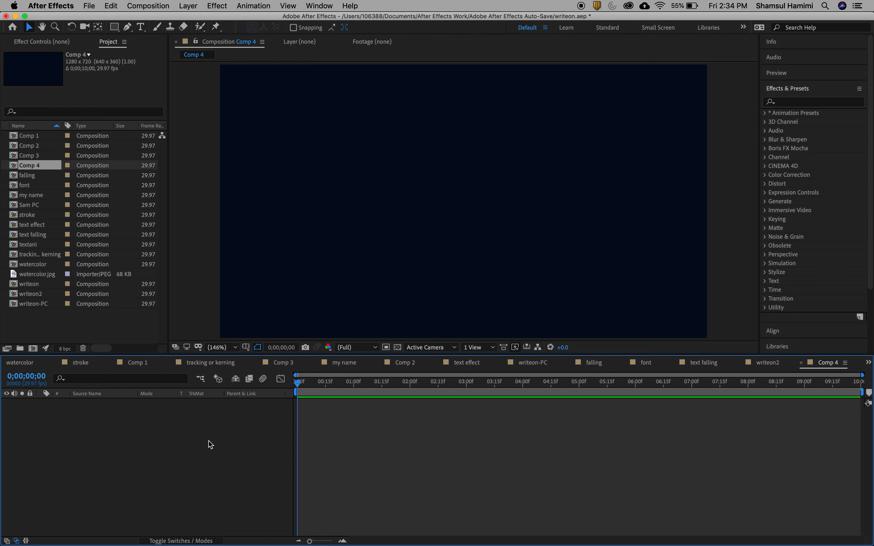
Step: Add a text layer reading "text effect" to the new composition
{"action": "right_click", "coordinate": [186, 419]}
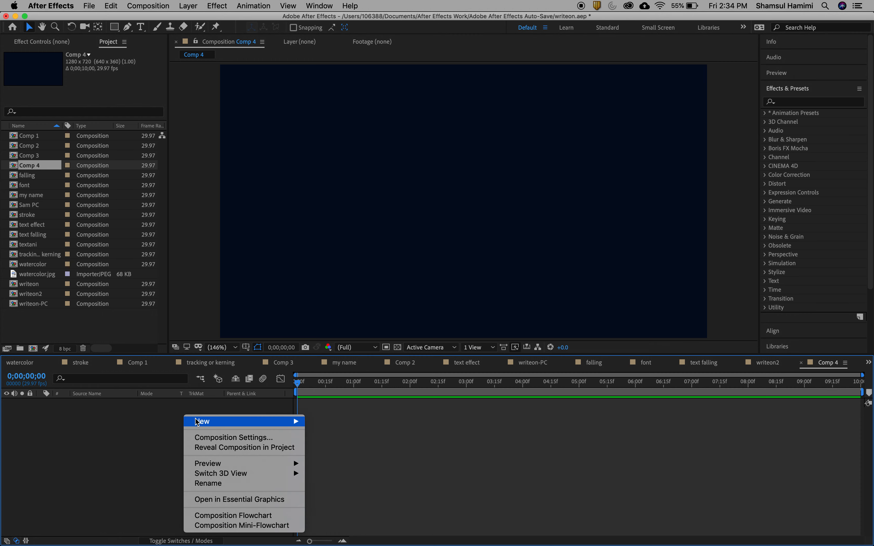
{"action": "mouse_move", "coordinate": [197, 421]}
{"action": "left_click", "coordinate": [336, 440]}
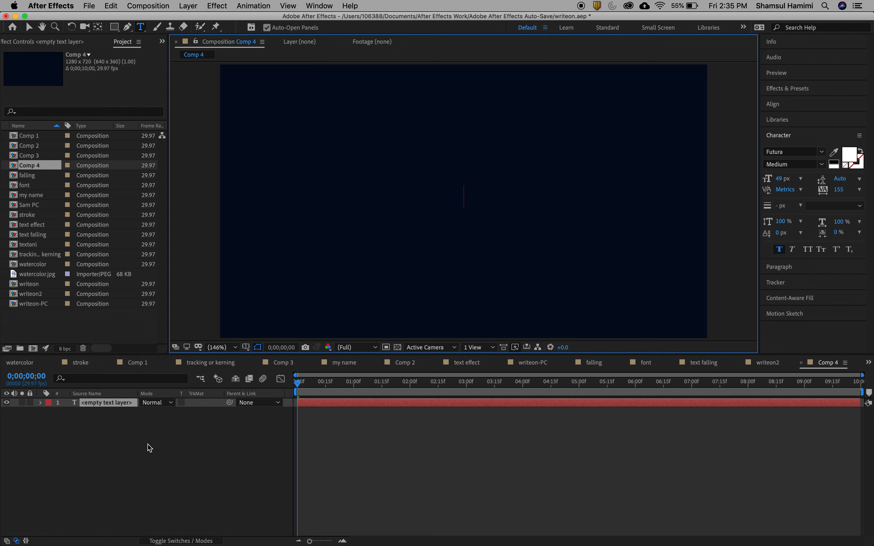
{"action": "type", "text": "text"}
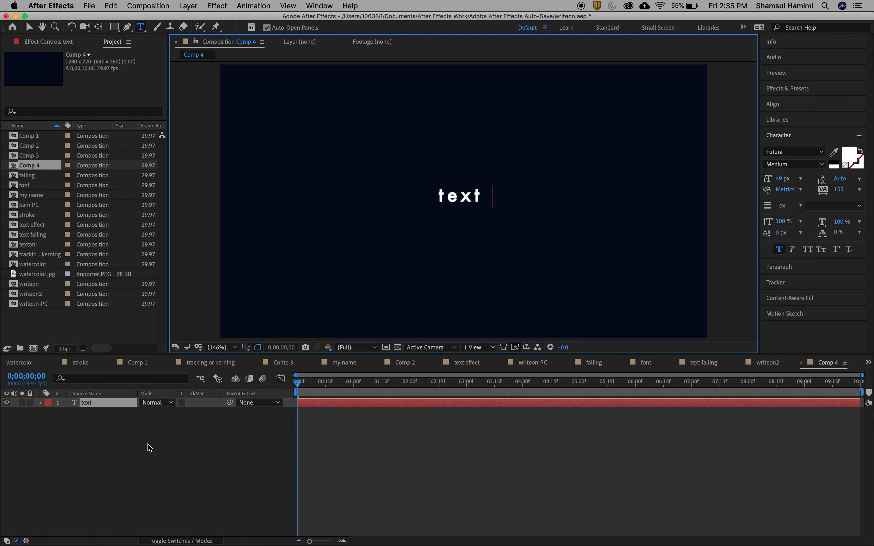
{"action": "type", "text": " effect"}
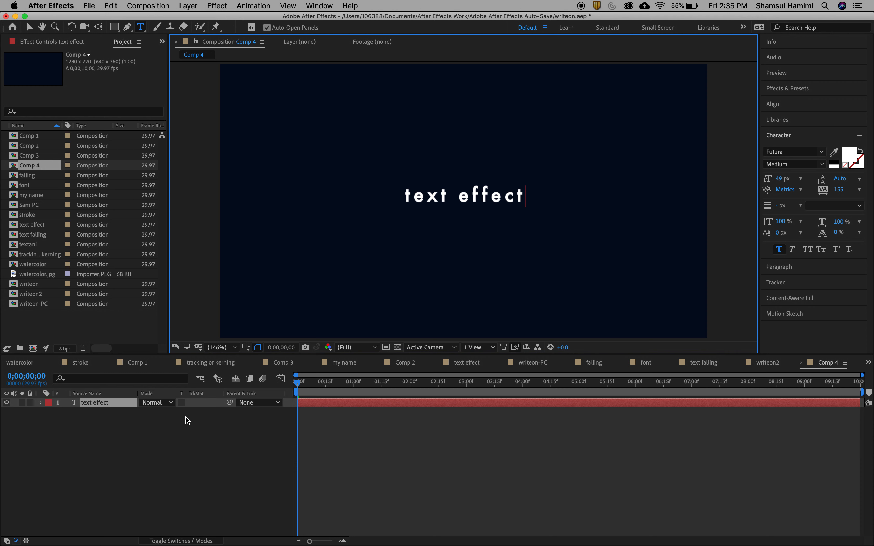
{"action": "left_click", "coordinate": [196, 425]}
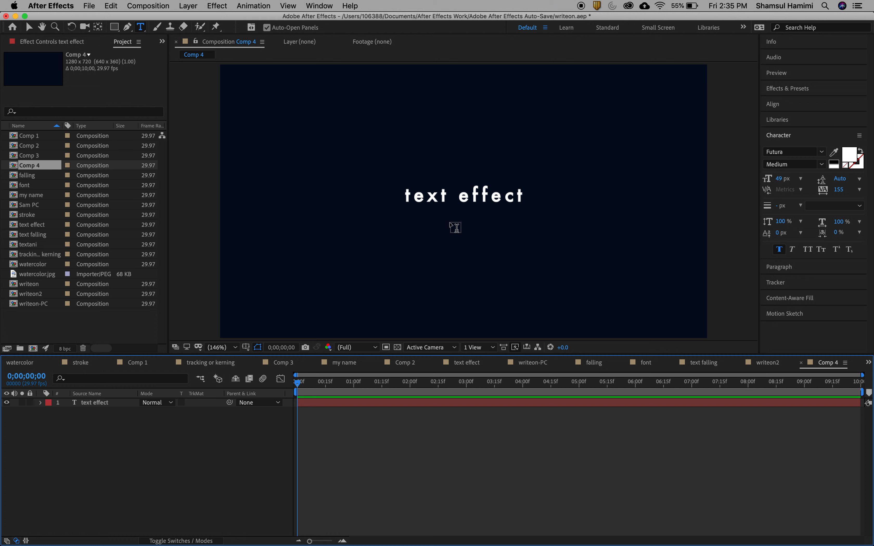
Step: Centre the "text effect" layer vertically in the composition
{"action": "left_click", "coordinate": [29, 27]}
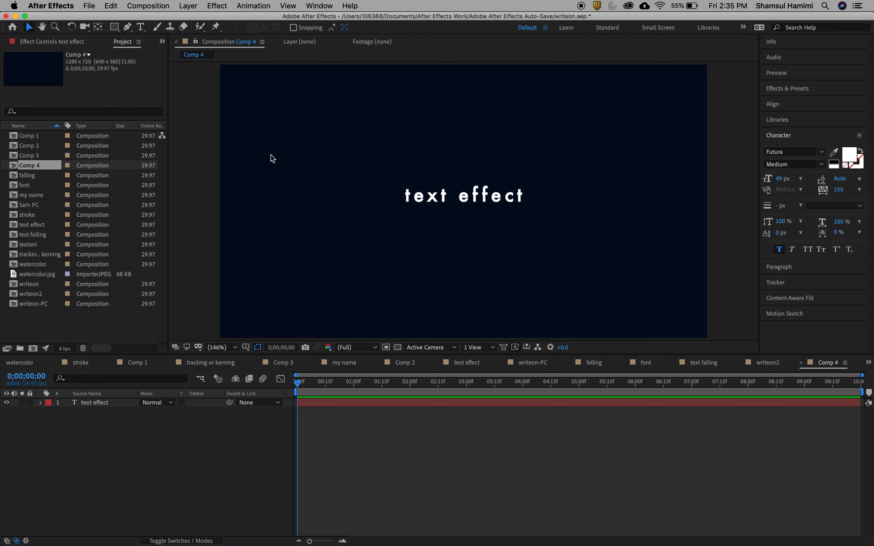
{"action": "left_click", "coordinate": [465, 202]}
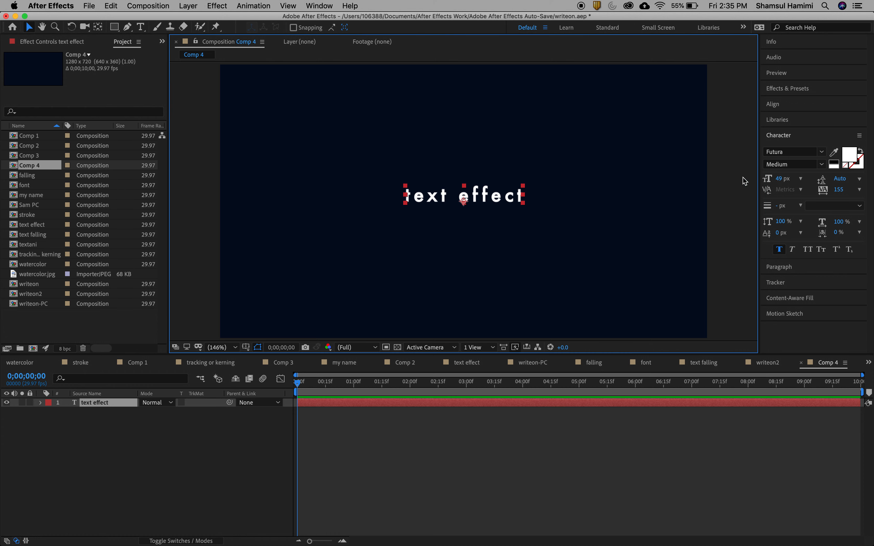
{"action": "left_click", "coordinate": [773, 104]}
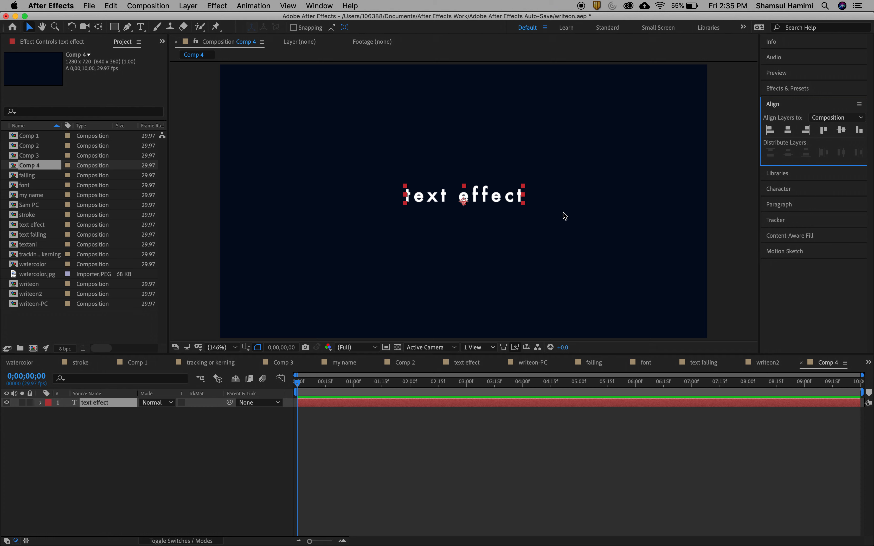
{"action": "left_click", "coordinate": [843, 131]}
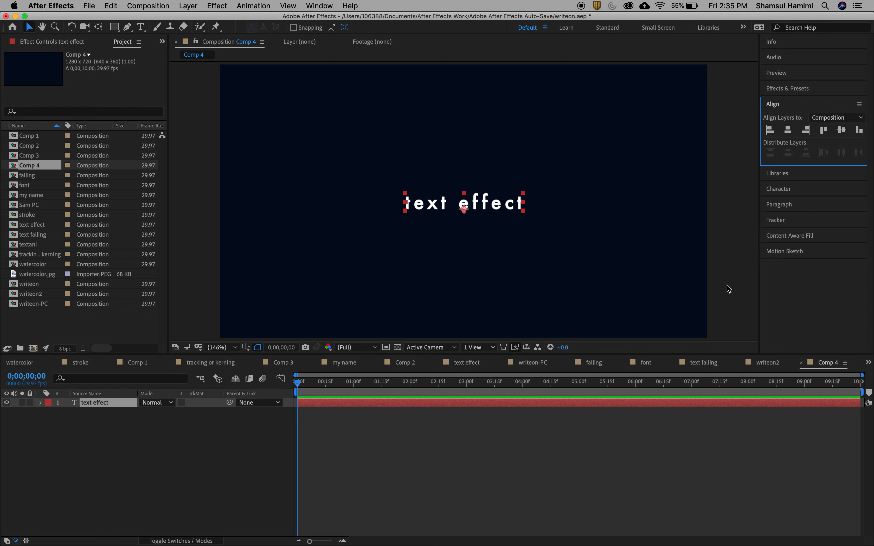
Step: Set the text's font size to 94 px and its tracking to 100
{"action": "left_click", "coordinate": [771, 189]}
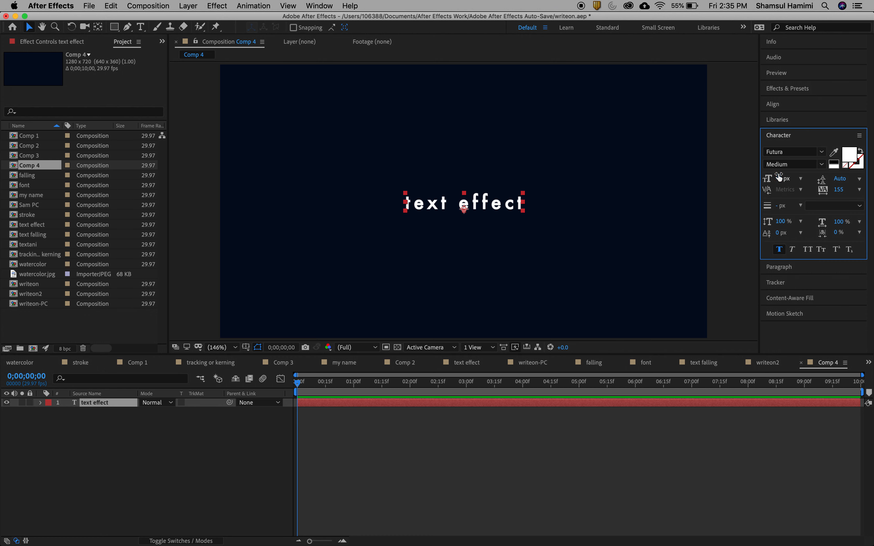
{"action": "left_click_drag", "start_coordinate": [781, 179], "coordinate": [804, 180]}
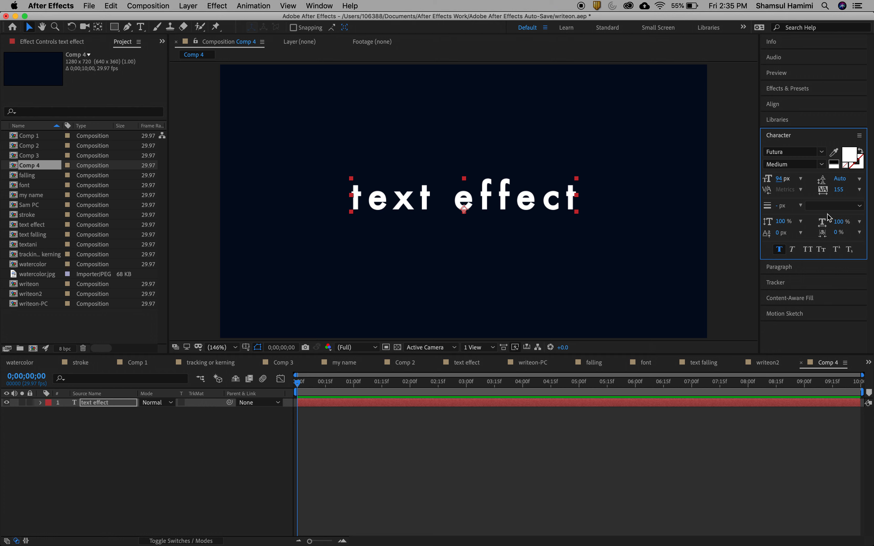
{"action": "mouse_move", "coordinate": [834, 188]}
{"action": "left_mouse_down"}
{"action": "mouse_move", "coordinate": [864, 190]}
{"action": "mouse_move", "coordinate": [818, 197]}
{"action": "mouse_move", "coordinate": [841, 191]}
{"action": "left_mouse_up"}
{"action": "left_click", "coordinate": [841, 189]}
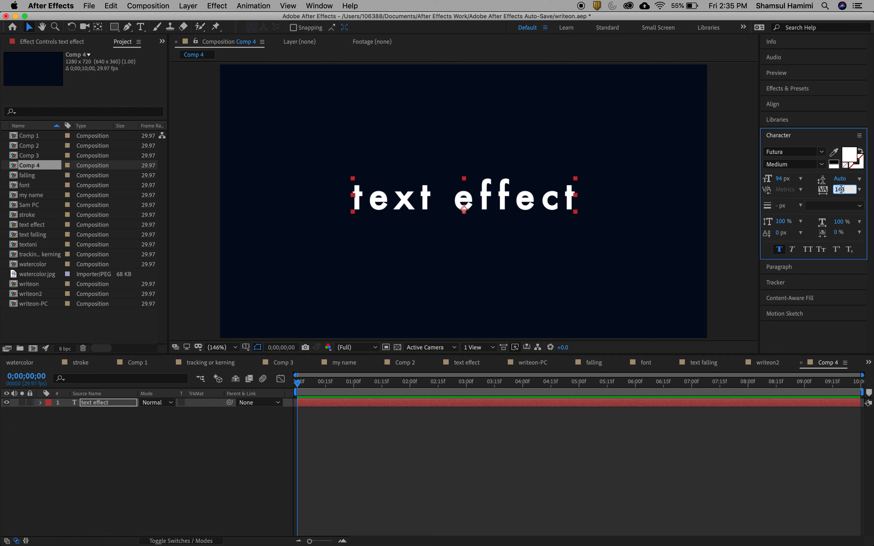
{"action": "type", "text": "100"}
{"action": "key", "text": "Return"}
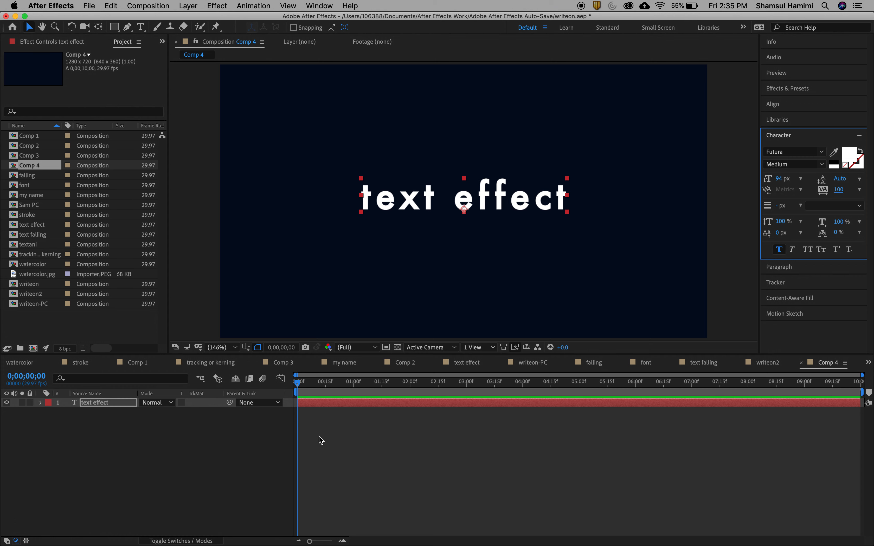
Step: Select the text layer and search the effects and presets for "bounc"
{"action": "left_click", "coordinate": [206, 484]}
{"action": "left_click", "coordinate": [407, 214]}
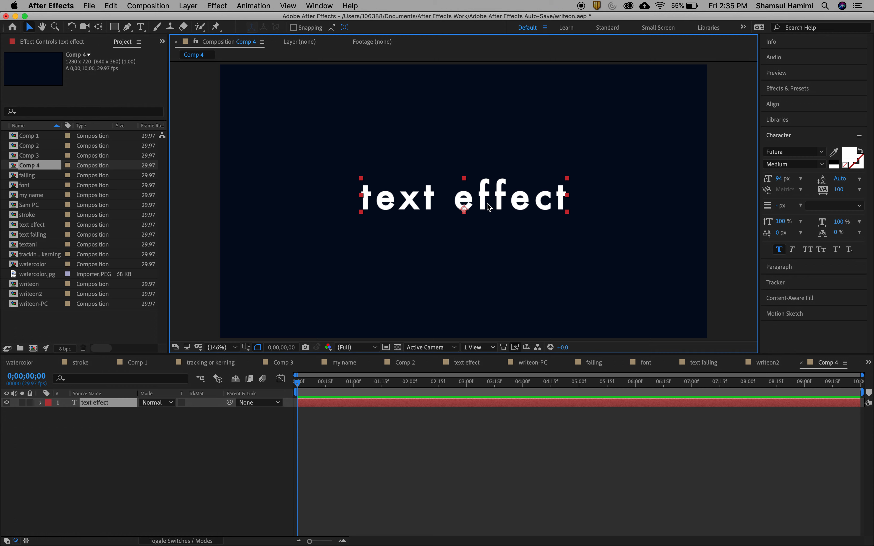
{"action": "left_click", "coordinate": [780, 90]}
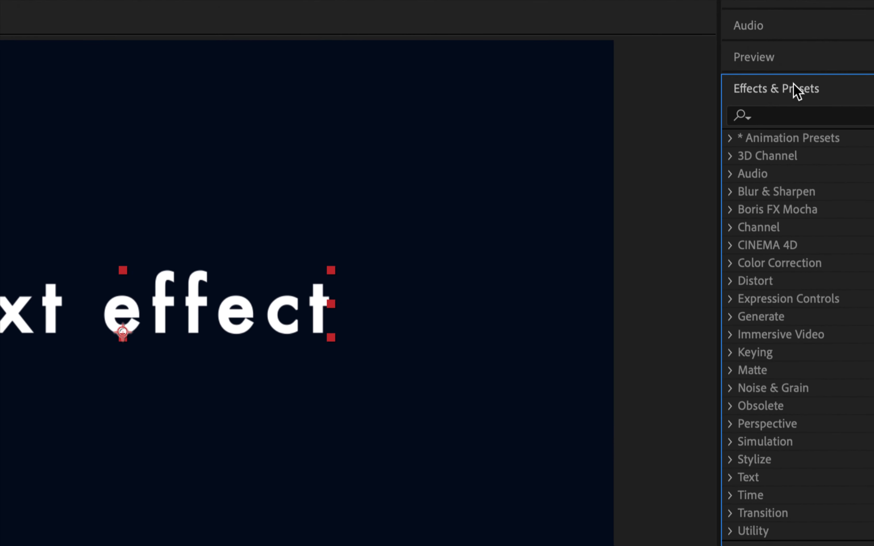
{"action": "left_click", "coordinate": [798, 115]}
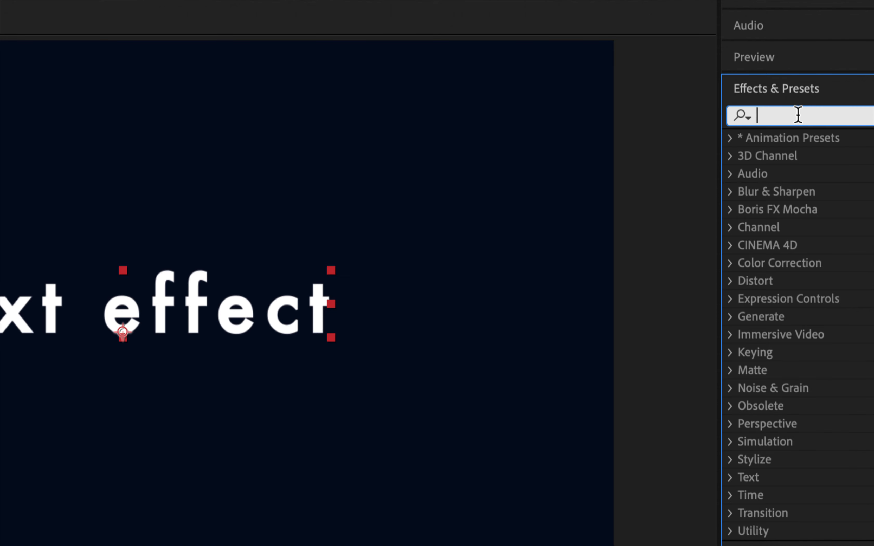
{"action": "type", "text": "tex"}
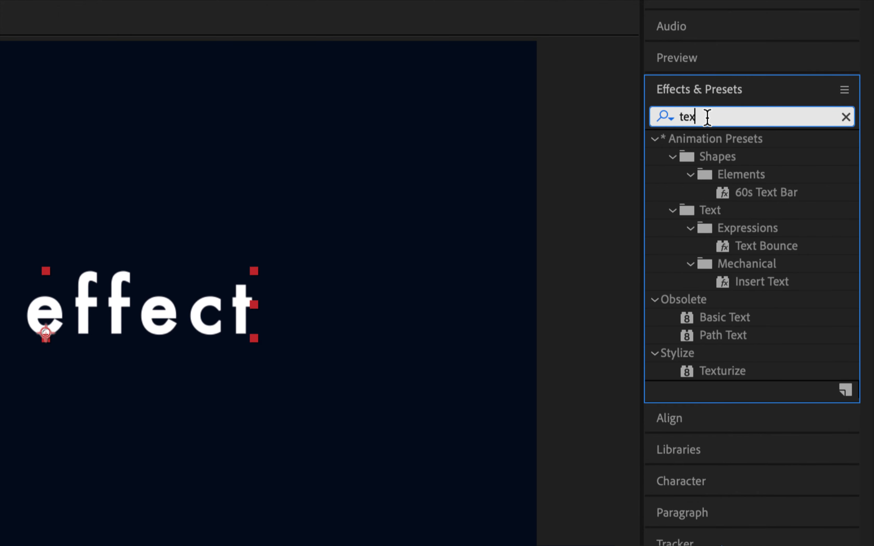
{"action": "key", "text": "BackSpace"}
{"action": "key", "text": "BackSpace"}
{"action": "key", "text": "BackSpace"}
{"action": "type", "text": "bouc"}
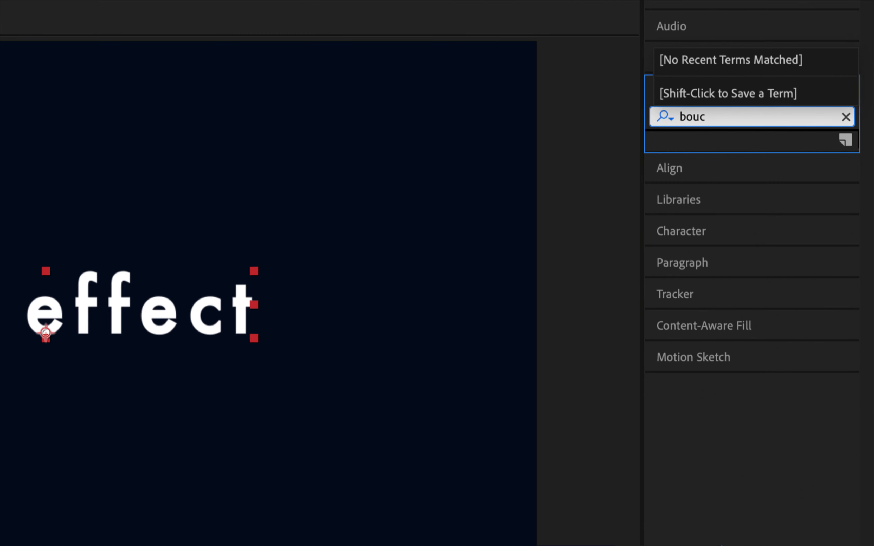
{"action": "key", "text": "BackSpace"}
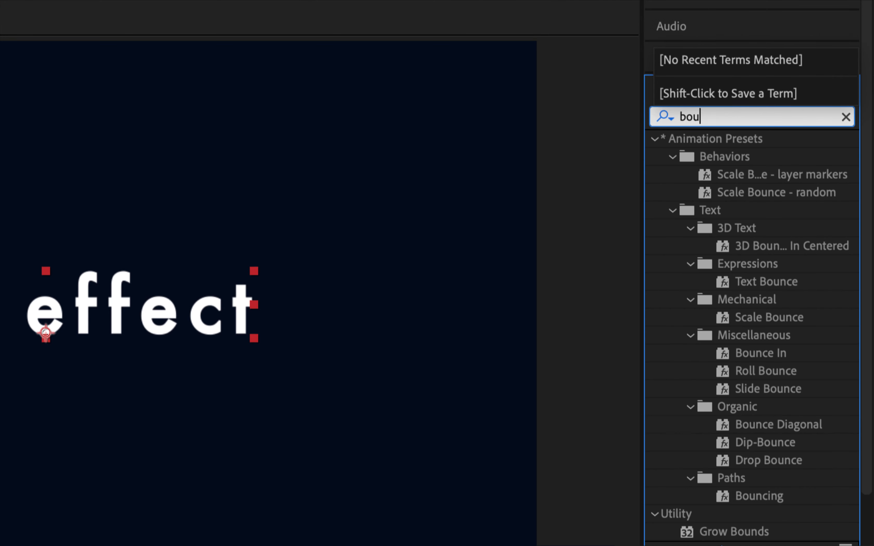
{"action": "type", "text": "nc"}
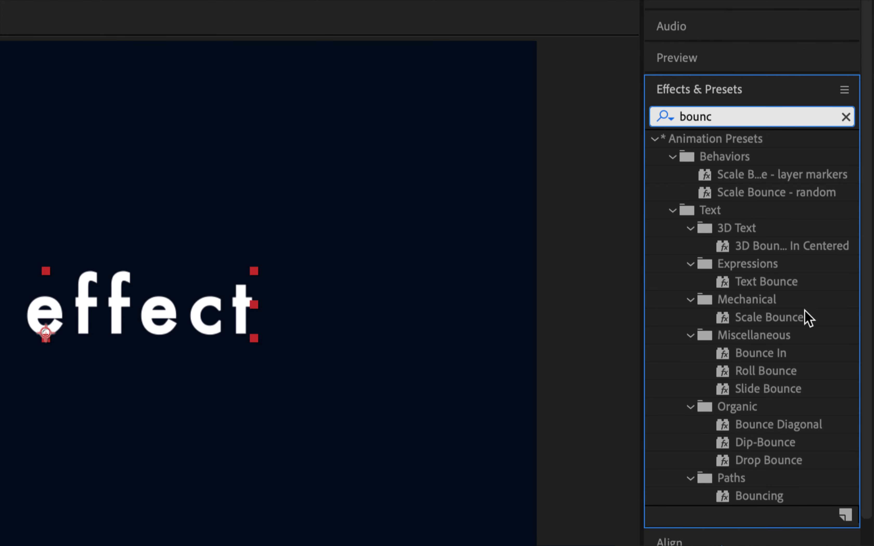
Step: Apply the Text Bounce preset to the "text effect" layer and preview the animation
{"action": "scroll", "coordinate": [771, 226], "scroll_direction": "down", "scroll_amount": 3}
{"action": "scroll", "coordinate": [771, 226], "scroll_direction": "up", "scroll_amount": 3}
{"action": "left_click", "coordinate": [734, 284]}
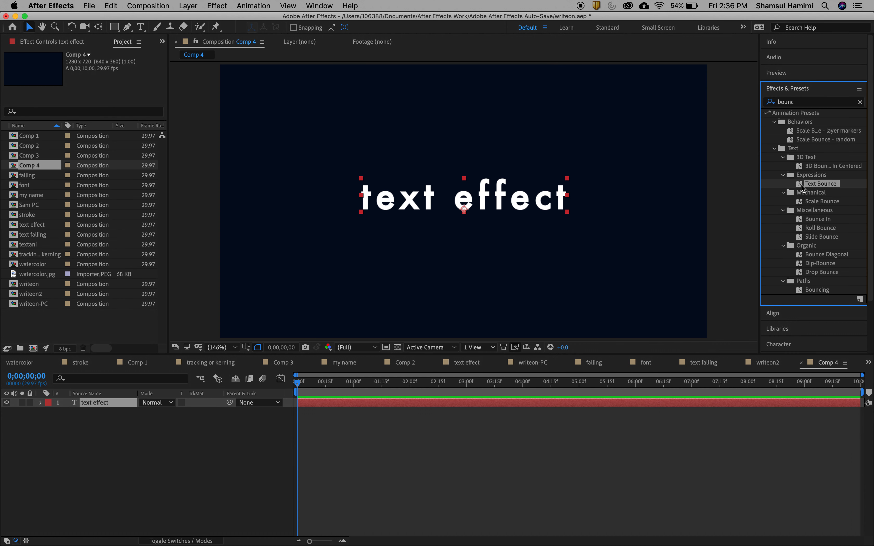
{"action": "left_click_drag", "start_coordinate": [801, 187], "coordinate": [446, 204]}
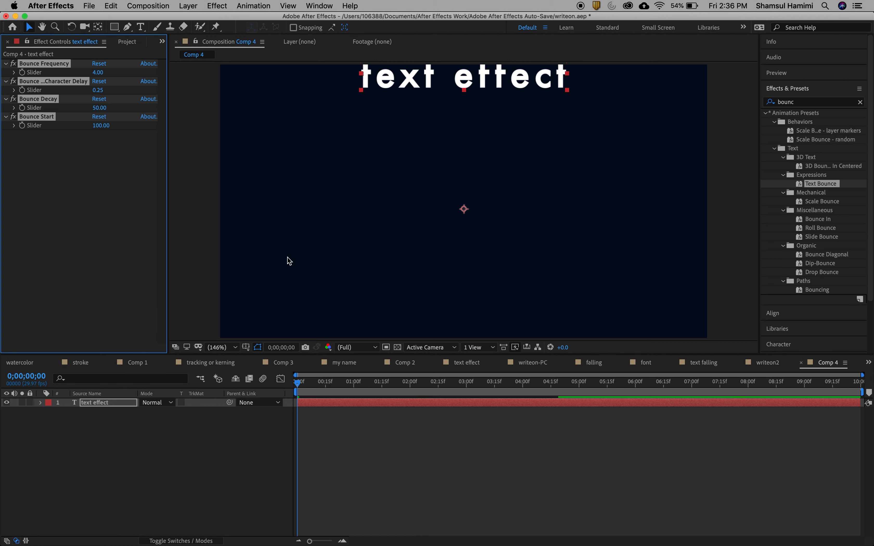
{"action": "key", "text": "space"}
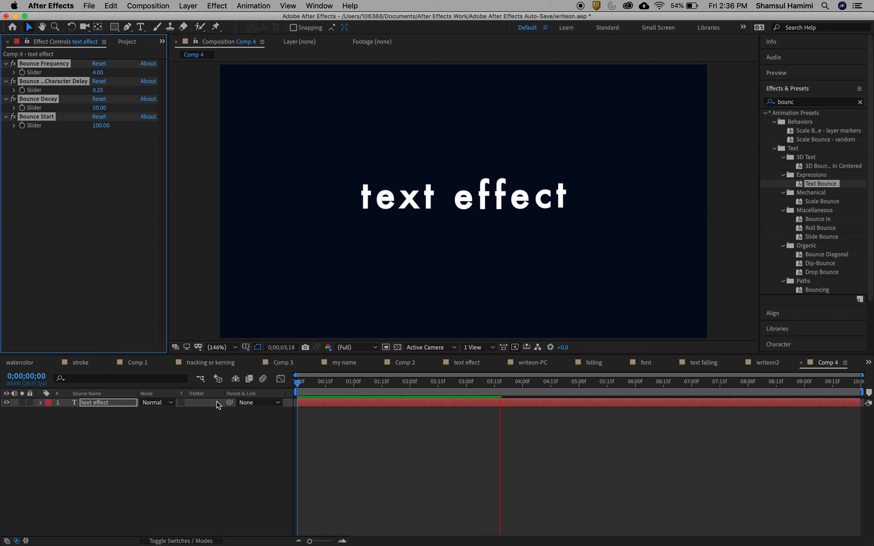
{"action": "key", "text": "space"}
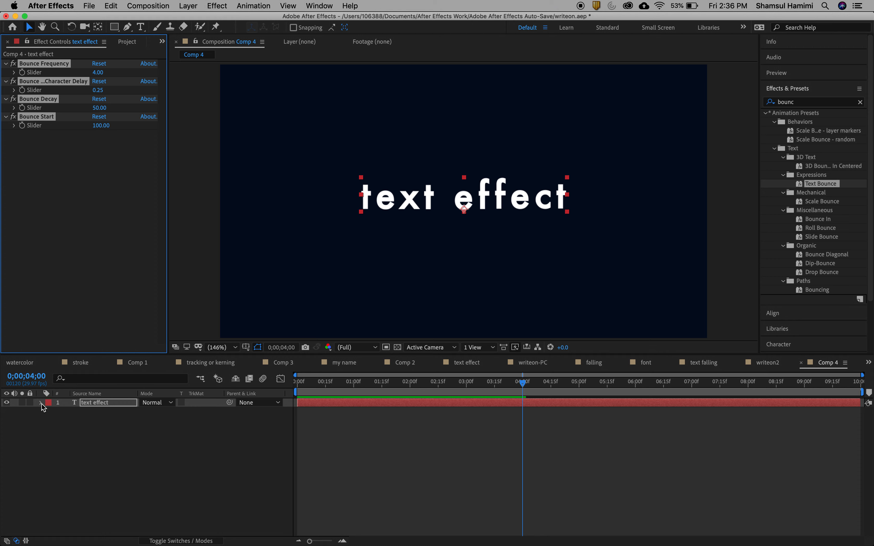
Step: Undo the Text Bounce preset and reselect the "text effect" layer
{"action": "key", "text": "super+z"}
{"action": "left_click", "coordinate": [163, 463]}
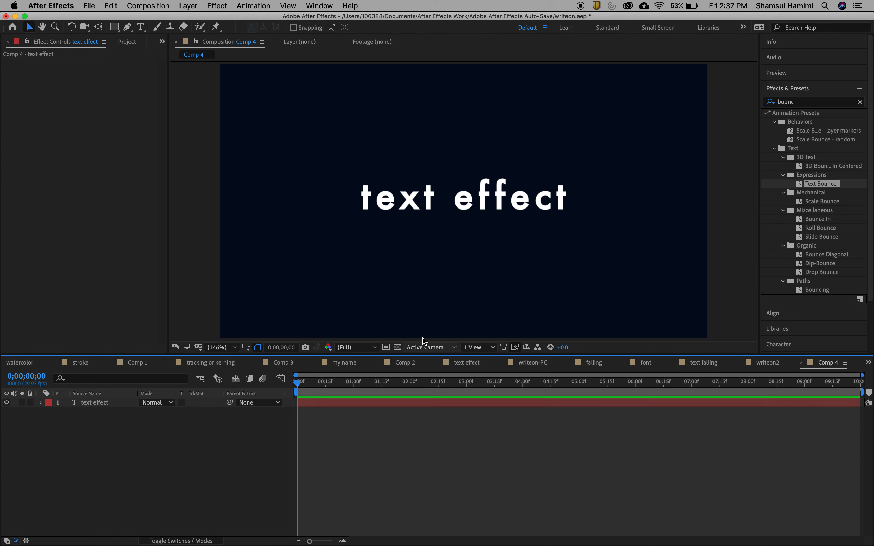
{"action": "left_click", "coordinate": [390, 216]}
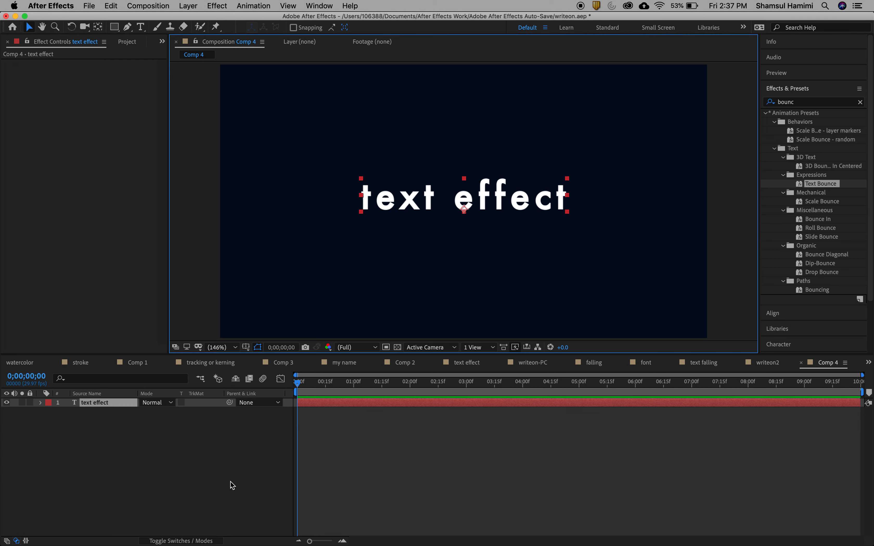
Step: Add a Tracking animator to the "text effect" layer and set its Tracking Amount to 50
{"action": "left_click", "coordinate": [187, 541]}
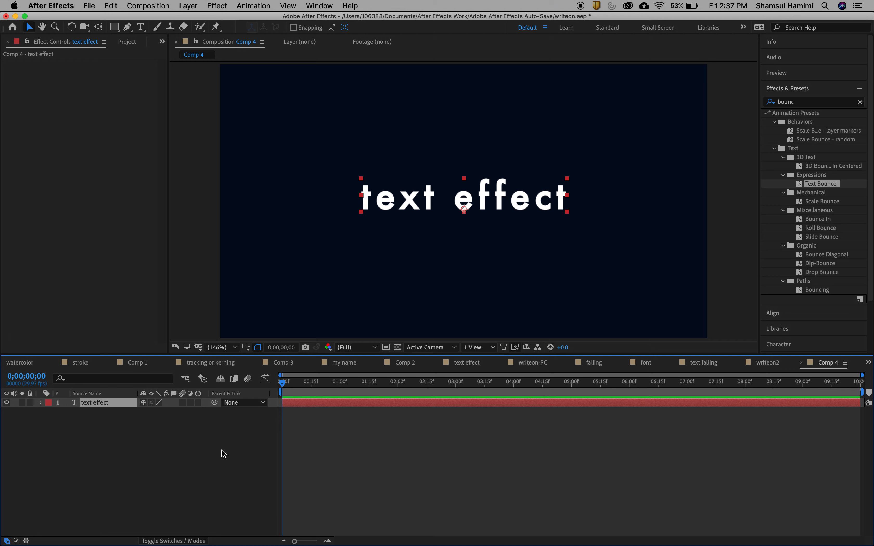
{"action": "left_click", "coordinate": [41, 404]}
{"action": "left_click", "coordinate": [204, 412]}
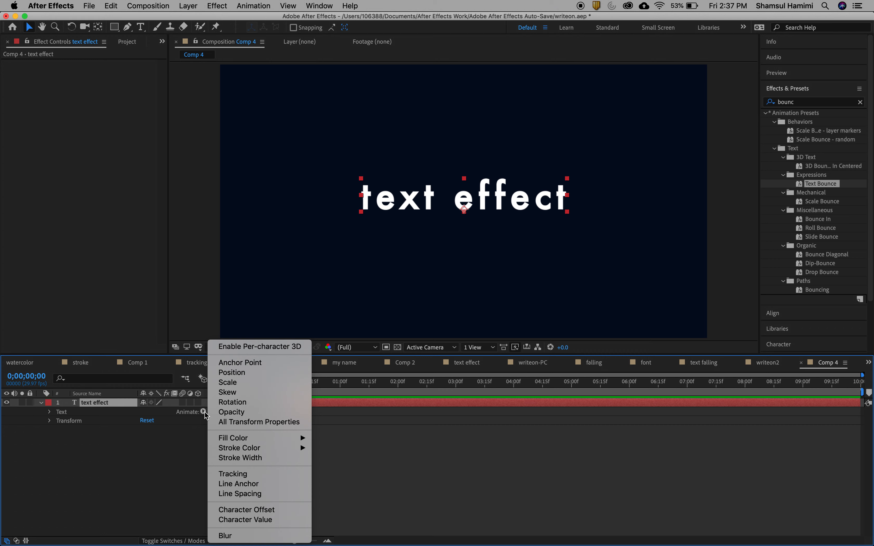
{"action": "left_click", "coordinate": [262, 474]}
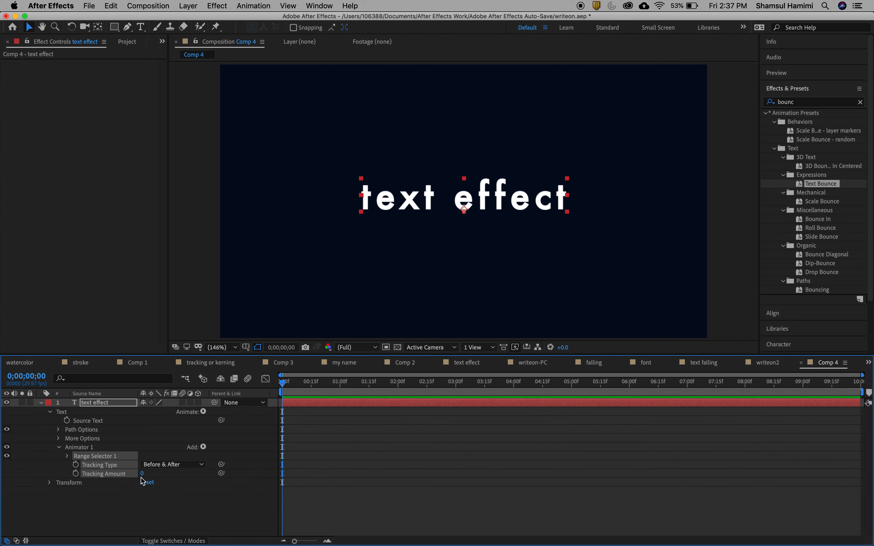
{"action": "left_click_drag", "start_coordinate": [142, 474], "coordinate": [171, 476]}
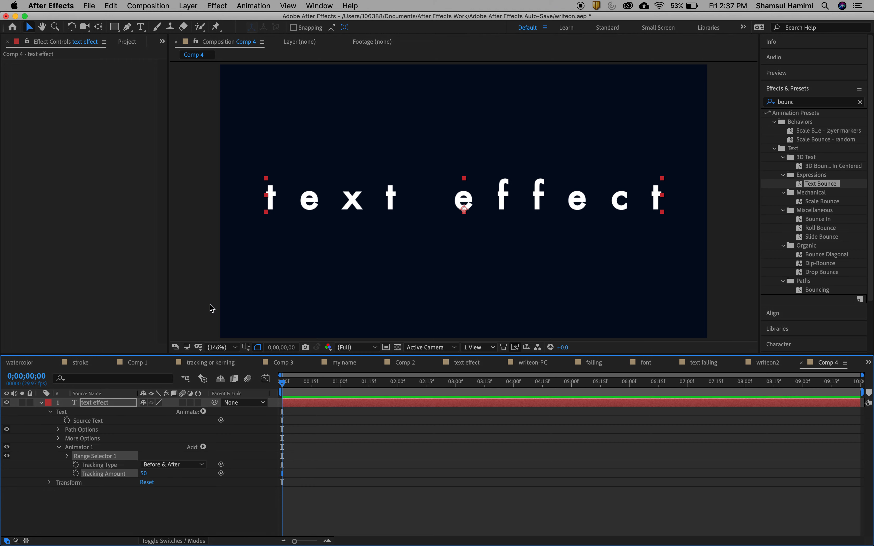
Step: Try left paragraph alignment on the text with a Tracking Amount of -11, and return it to centre alignment
{"action": "left_click", "coordinate": [204, 265]}
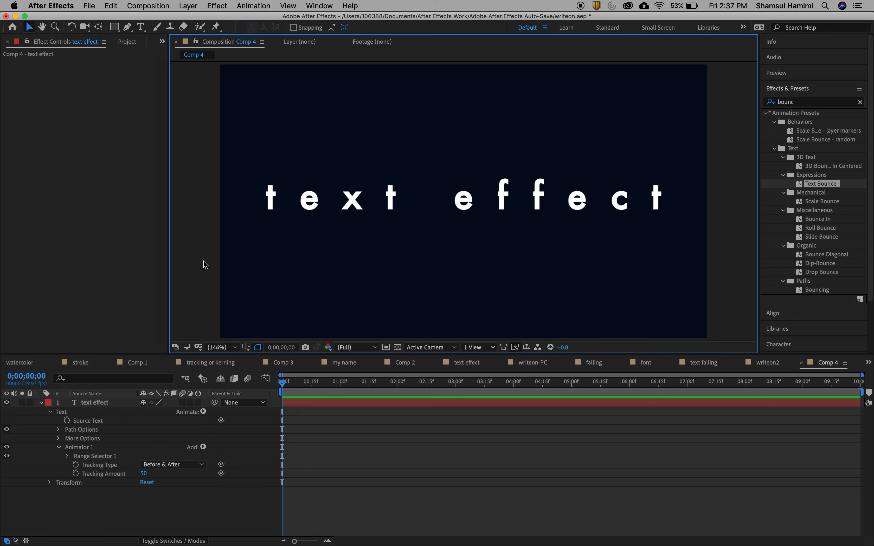
{"action": "left_click", "coordinate": [433, 207]}
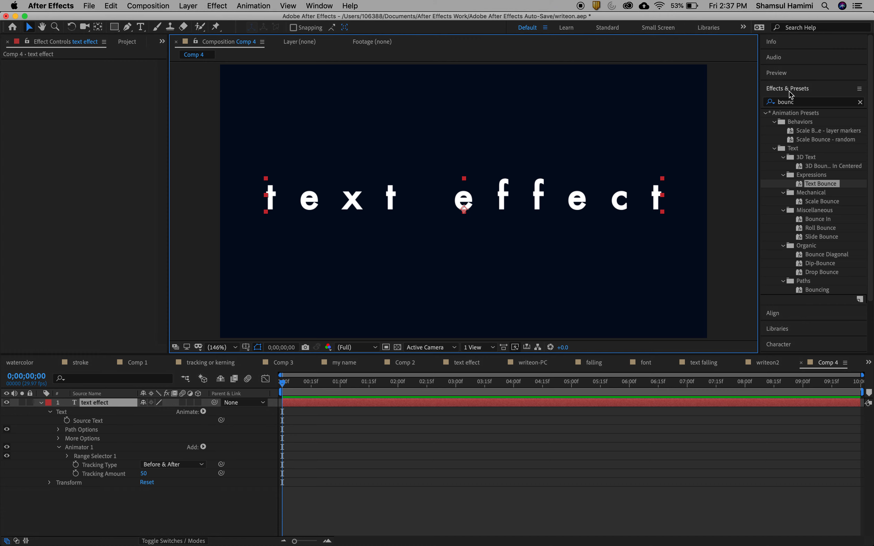
{"action": "left_click", "coordinate": [791, 93]}
{"action": "left_click", "coordinate": [784, 151]}
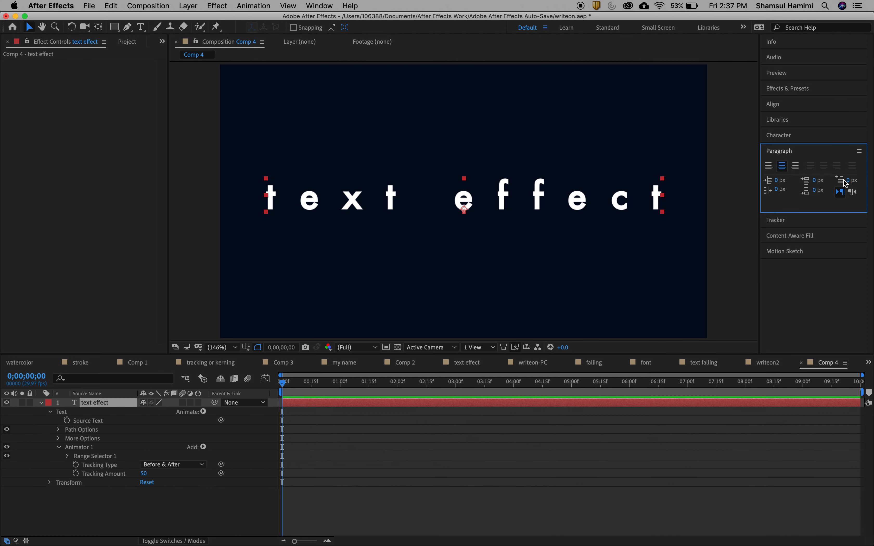
{"action": "left_click", "coordinate": [770, 167]}
{"action": "left_click_drag", "start_coordinate": [144, 479], "coordinate": [111, 474]}
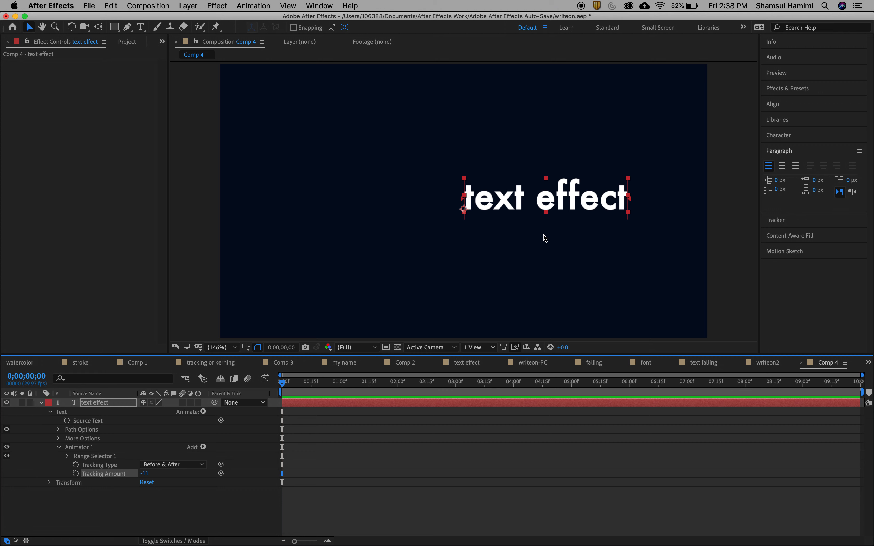
{"action": "left_click", "coordinate": [783, 166]}
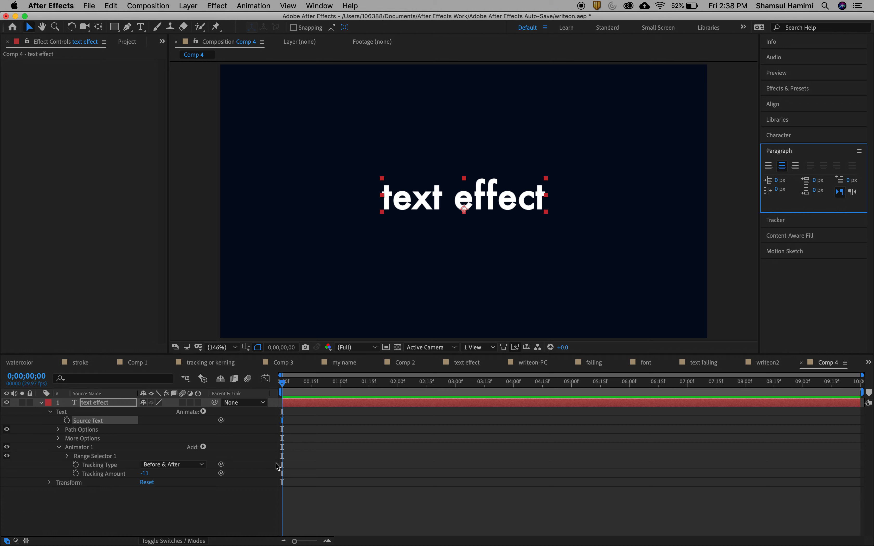
Step: Start keyframing the Tracking Amount at 0;00;00;00 with a value of 66
{"action": "left_click_drag", "start_coordinate": [144, 474], "coordinate": [176, 476]}
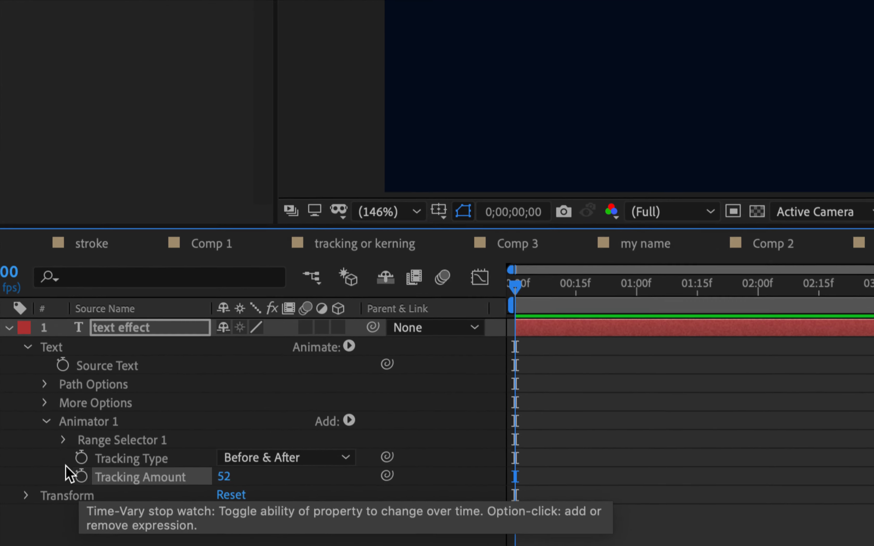
{"action": "left_click", "coordinate": [81, 477]}
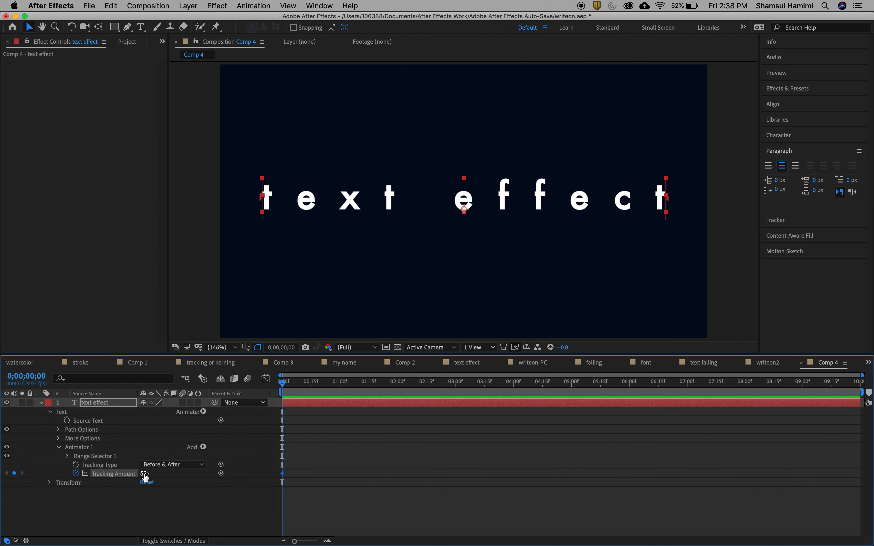
{"action": "left_click_drag", "start_coordinate": [152, 474], "coordinate": [153, 474]}
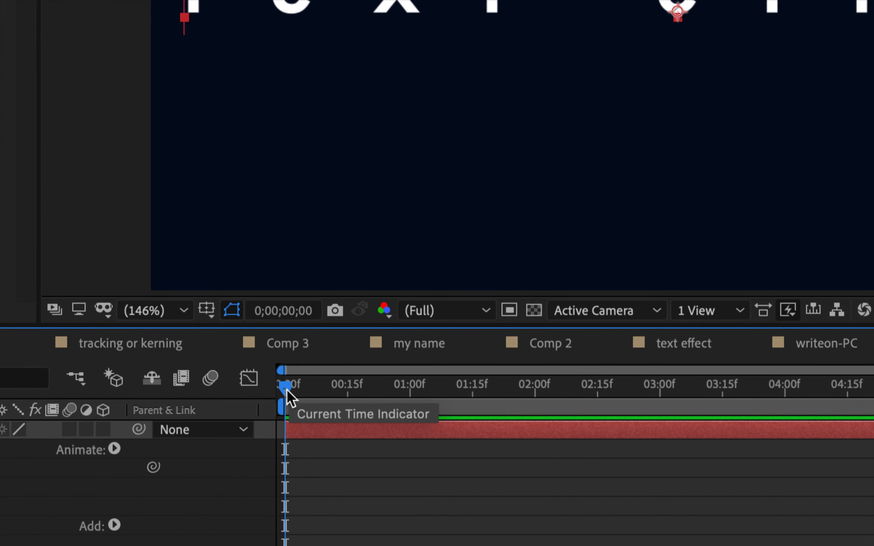
Step: Add a second Tracking Amount keyframe at 0;00;01;00 with a value of 0
{"action": "left_click_drag", "start_coordinate": [287, 390], "coordinate": [413, 389]}
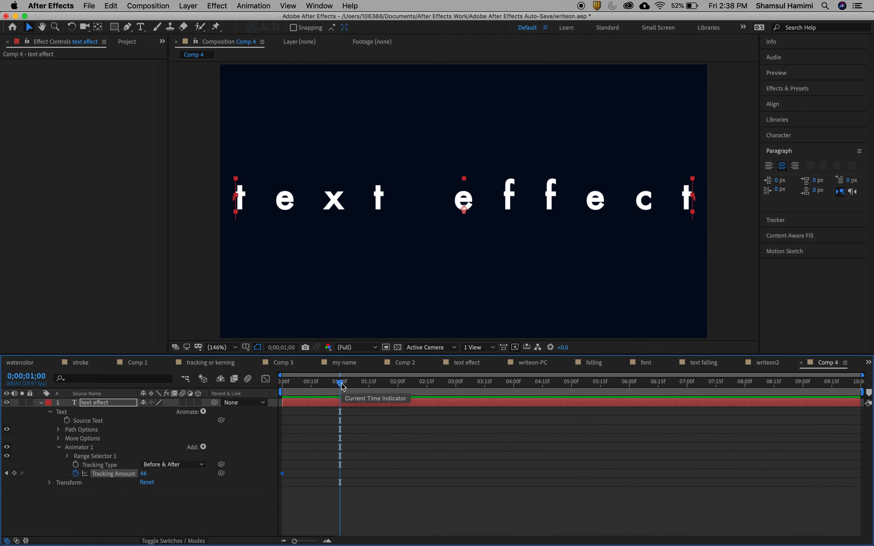
{"action": "left_click", "coordinate": [31, 376]}
{"action": "type", "text": "100"}
{"action": "key", "text": "Return"}
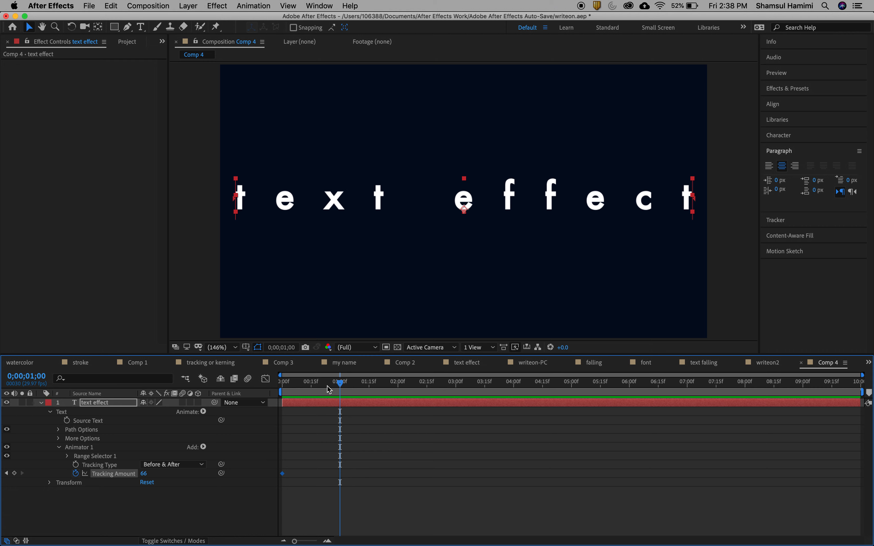
{"action": "left_click_drag", "start_coordinate": [145, 477], "coordinate": [110, 474]}
{"action": "left_click", "coordinate": [145, 474]}
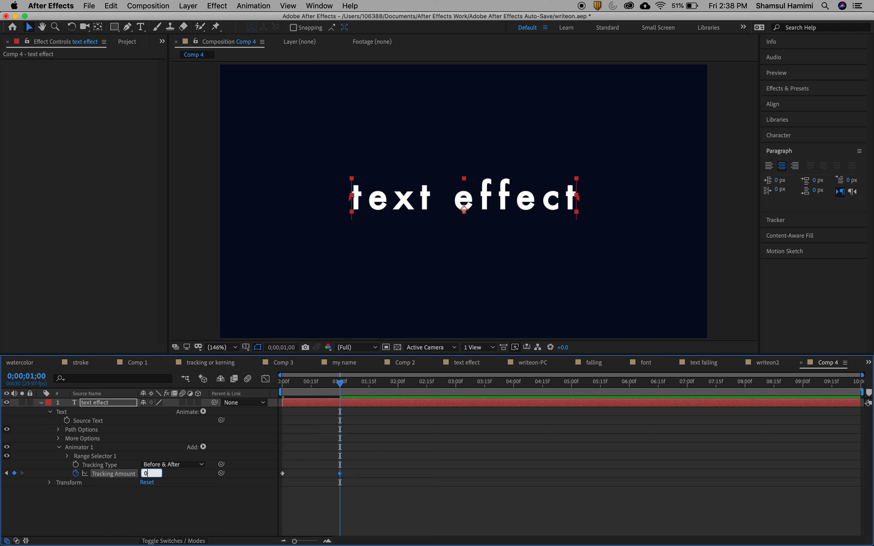
{"action": "type", "text": "0"}
{"action": "key", "text": "Return"}
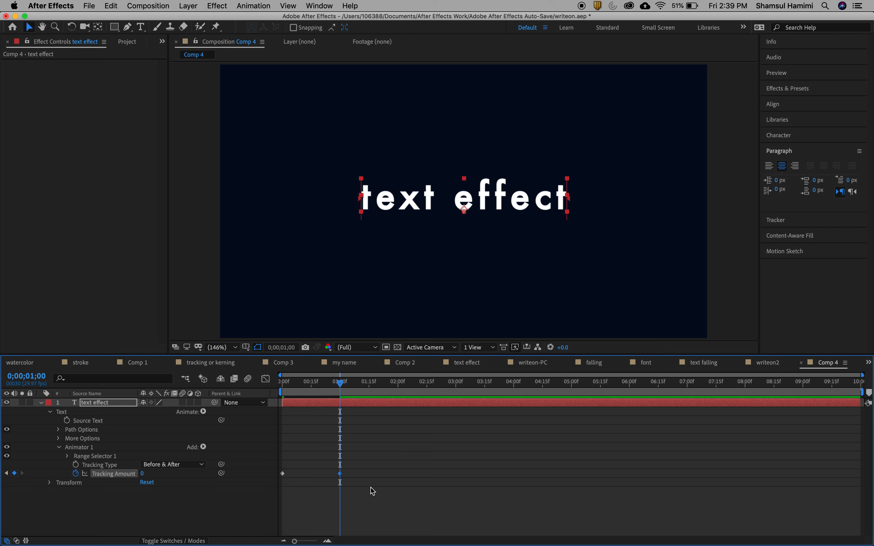
Step: Preview the tracking animation twice from the start of the composition
{"action": "left_click_drag", "start_coordinate": [342, 383], "coordinate": [178, 379]}
{"action": "key", "text": "space"}
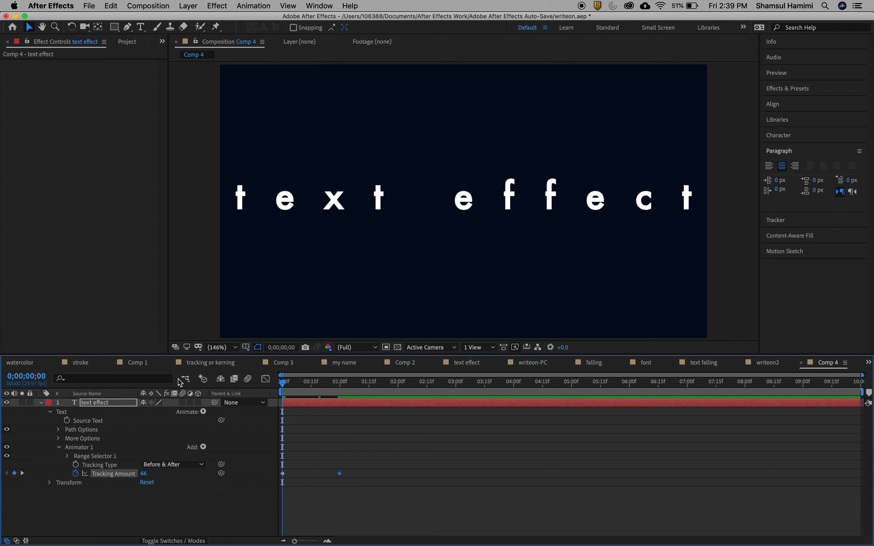
{"action": "key", "text": "space"}
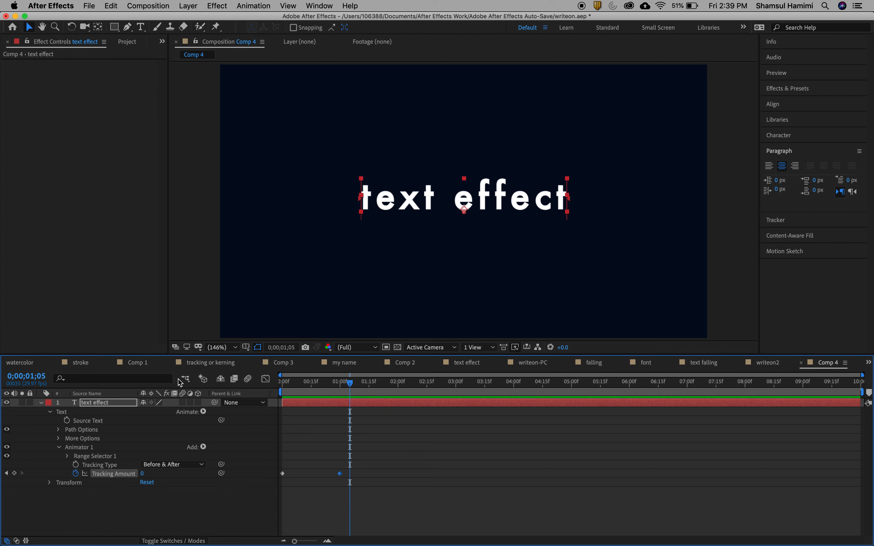
{"action": "left_click_drag", "start_coordinate": [351, 383], "coordinate": [142, 386]}
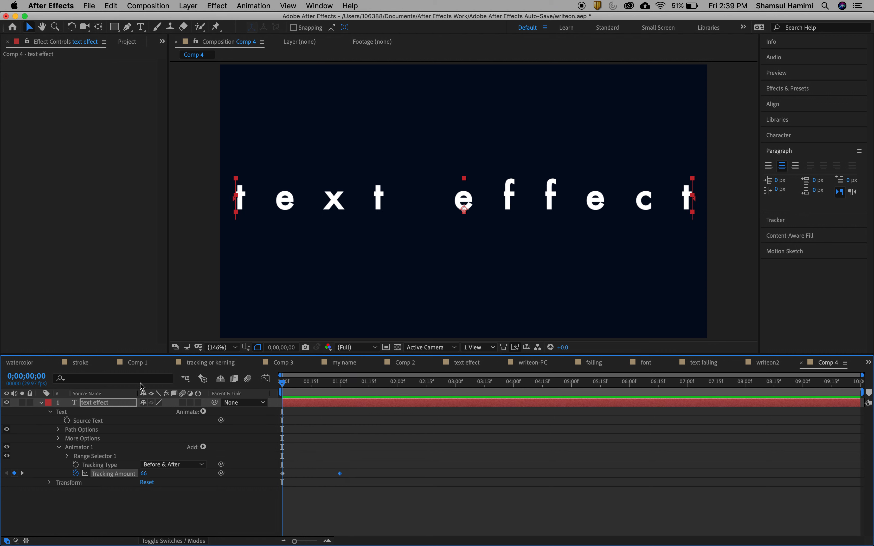
{"action": "key", "text": "space"}
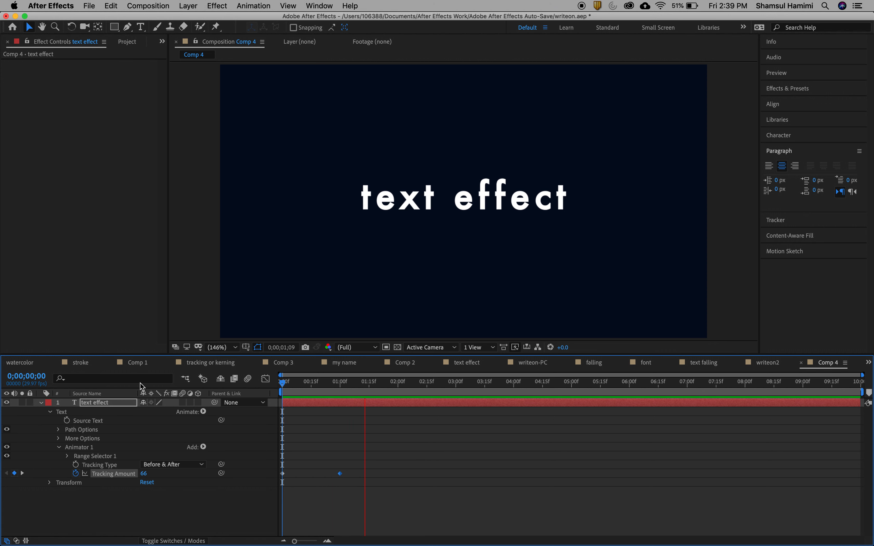
{"action": "key", "text": "space"}
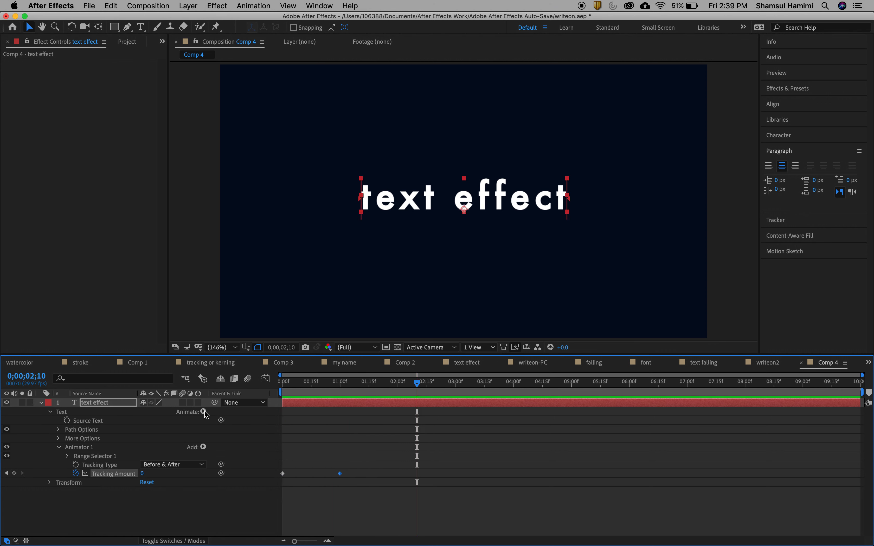
Step: Move the second Tracking Amount keyframe to 0;00;03;20 and preview the slower animation from the start
{"action": "left_click_drag", "start_coordinate": [340, 474], "coordinate": [494, 476]}
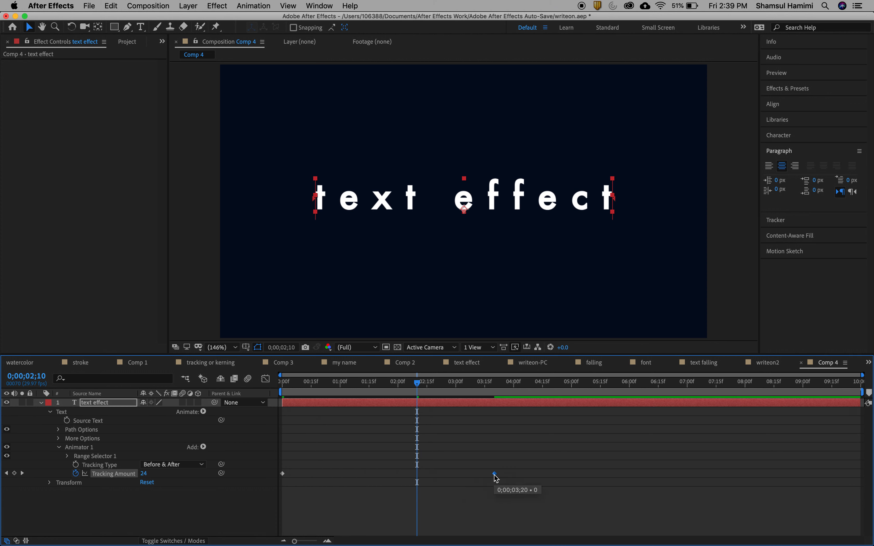
{"action": "left_click_drag", "start_coordinate": [418, 383], "coordinate": [225, 389]}
{"action": "key", "text": "space"}
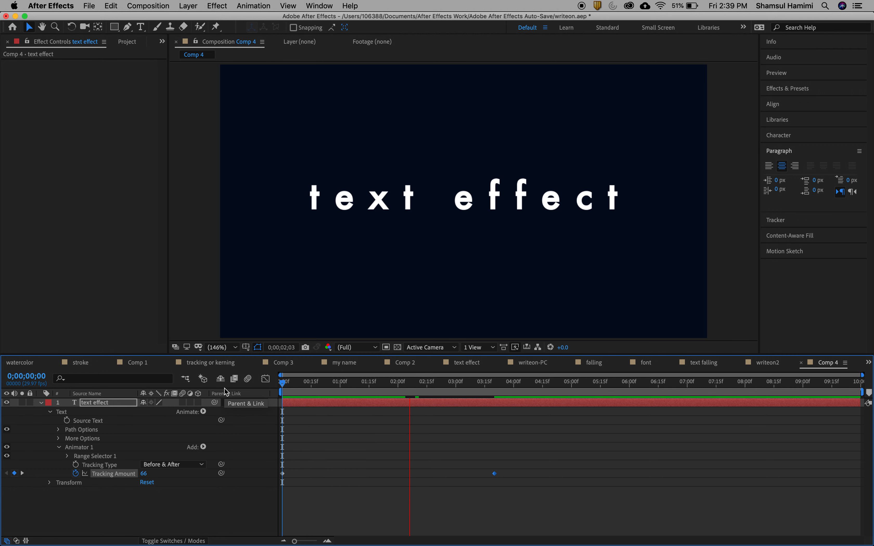
{"action": "key", "text": "space"}
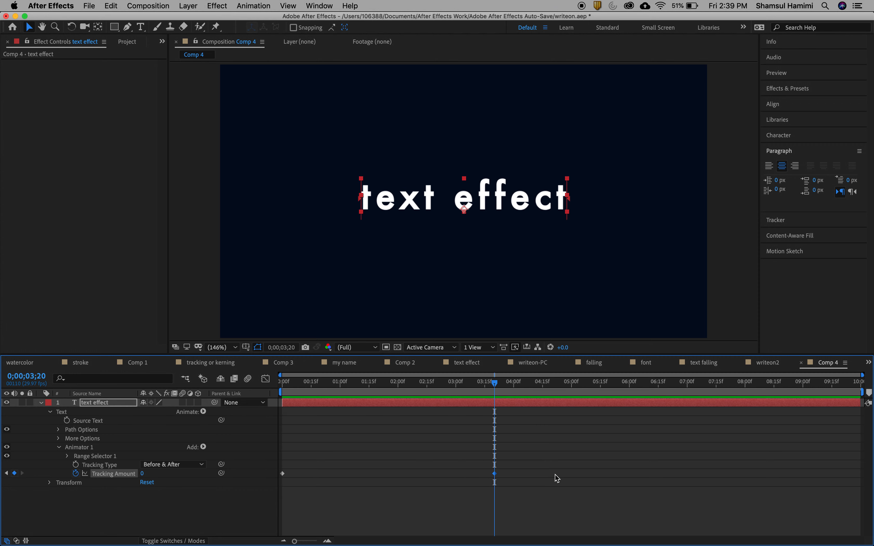
Step: Select both Tracking Amount keyframes and apply Easy Ease to them
{"action": "left_click_drag", "start_coordinate": [534, 459], "coordinate": [264, 499]}
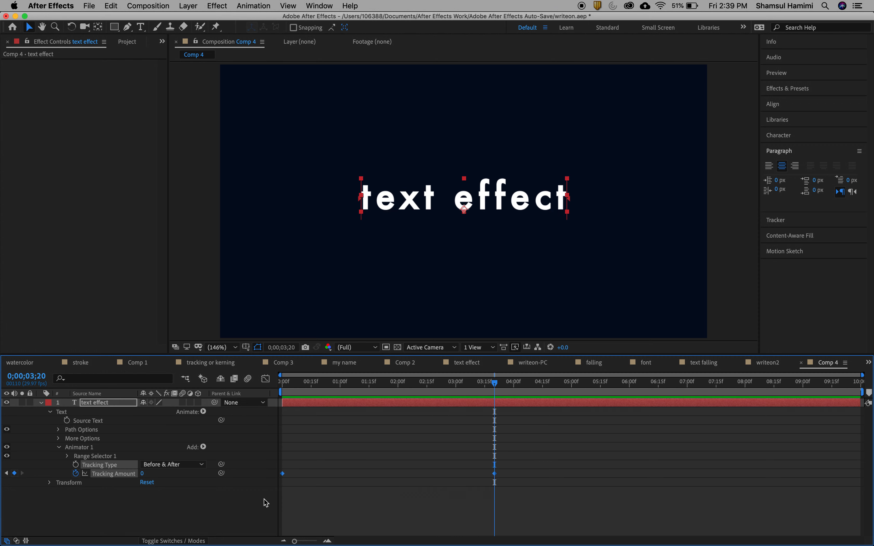
{"action": "left_click", "coordinate": [409, 511]}
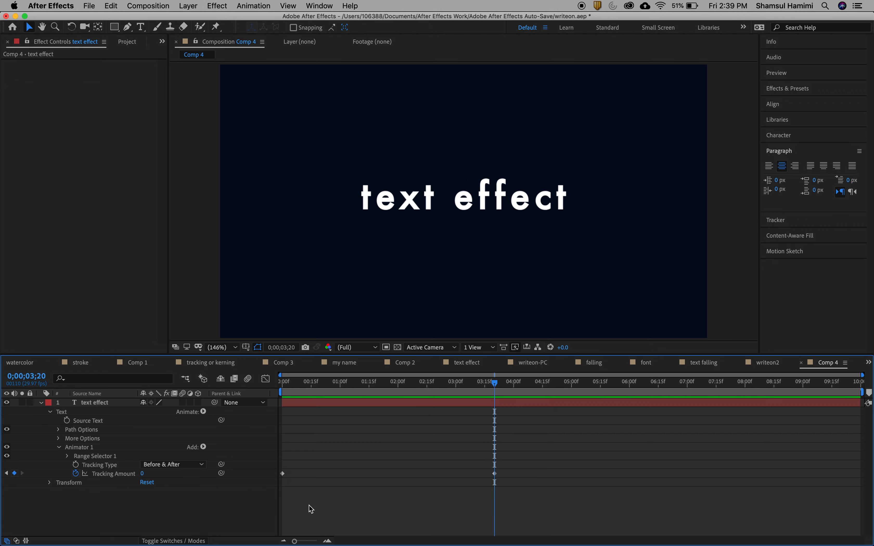
{"action": "left_click", "coordinate": [119, 480]}
{"action": "left_click", "coordinate": [116, 475]}
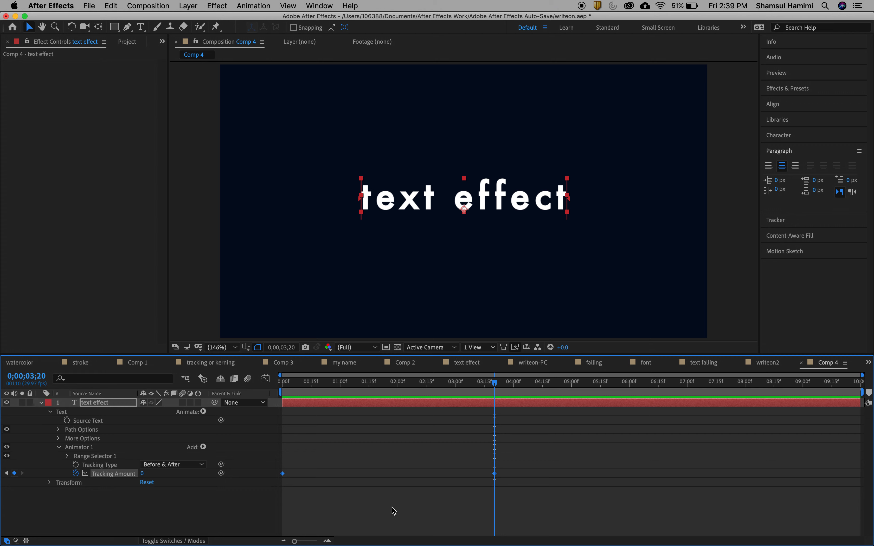
{"action": "right_click", "coordinate": [494, 474]}
{"action": "mouse_move", "coordinate": [522, 539]}
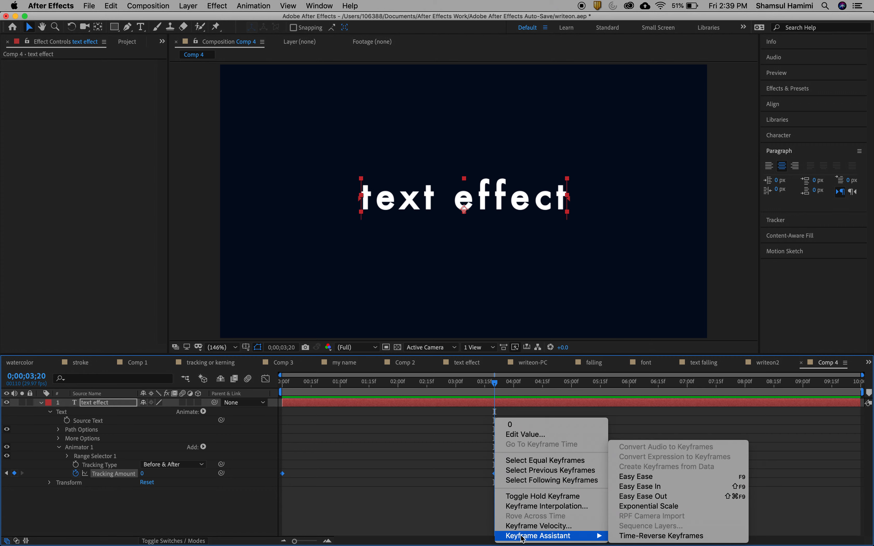
{"action": "left_click", "coordinate": [653, 476]}
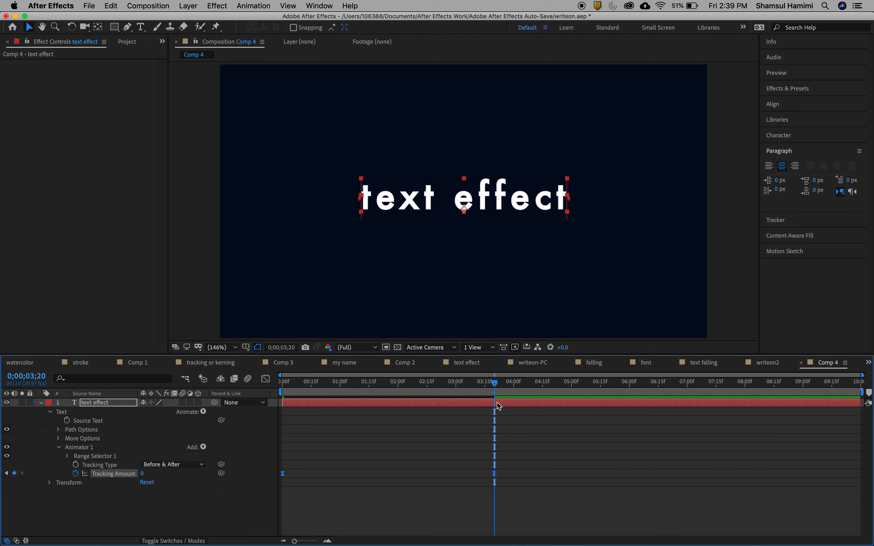
Step: Preview the eased tracking animation from the start of the composition
{"action": "left_click_drag", "start_coordinate": [496, 384], "coordinate": [212, 365]}
{"action": "key", "text": "space"}
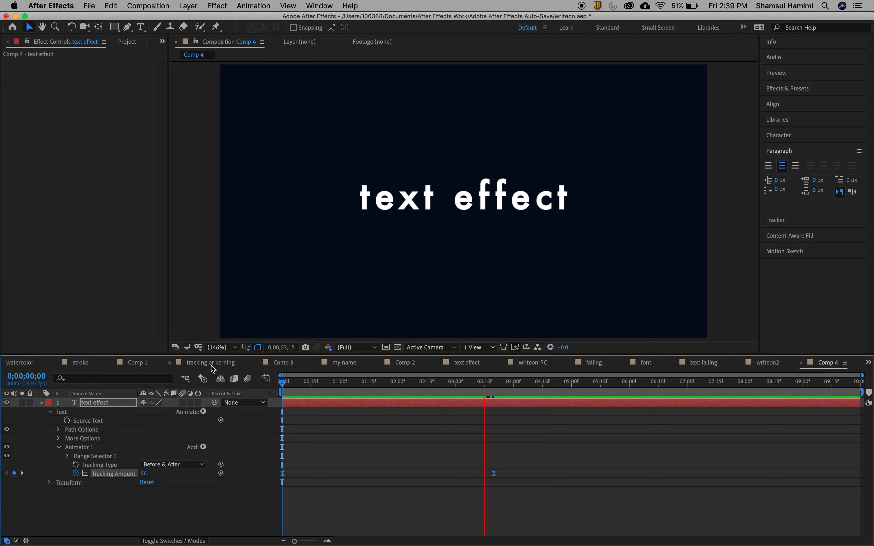
{"action": "key", "text": "space"}
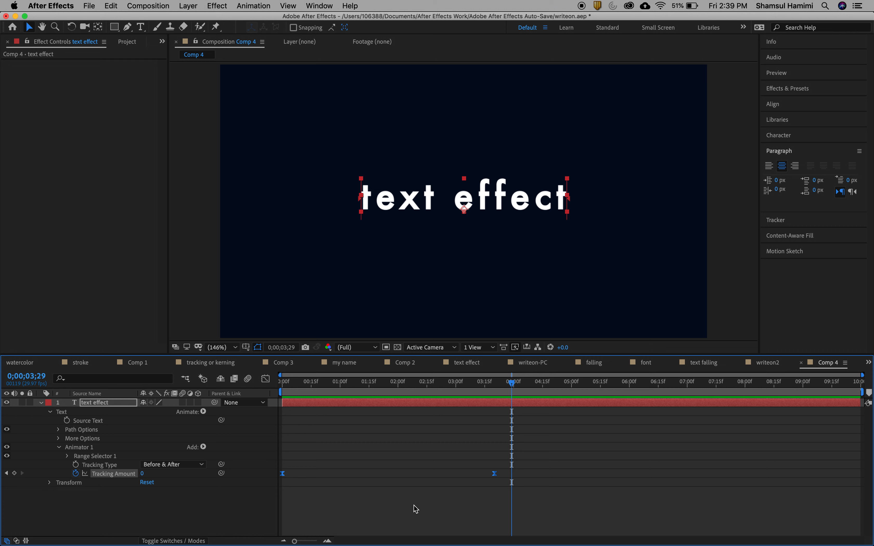
Step: Reshape the Tracking Amount curve in the Graph Editor, raising the first keyframe's handle and extending the last keyframe's handle back to about 1;23
{"action": "left_click", "coordinate": [266, 380]}
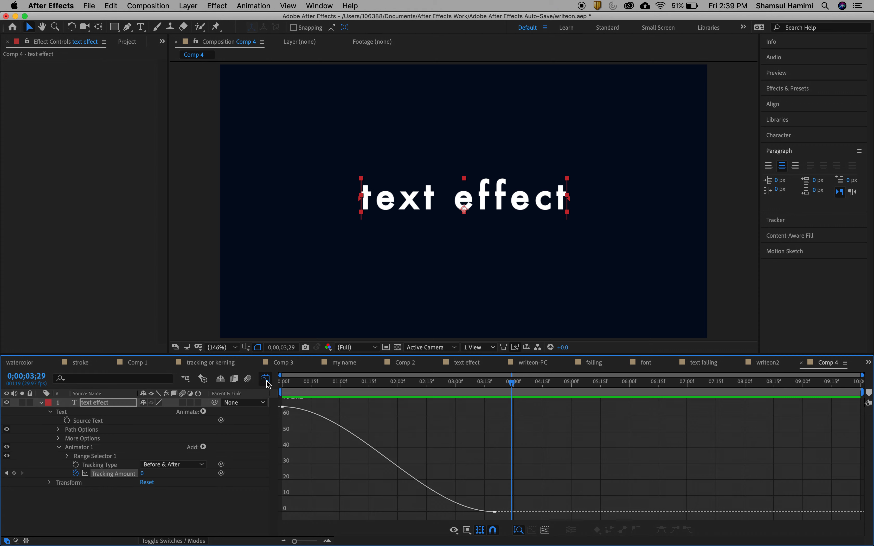
{"action": "left_click", "coordinate": [282, 408]}
{"action": "left_click_drag", "start_coordinate": [354, 408], "coordinate": [374, 407]}
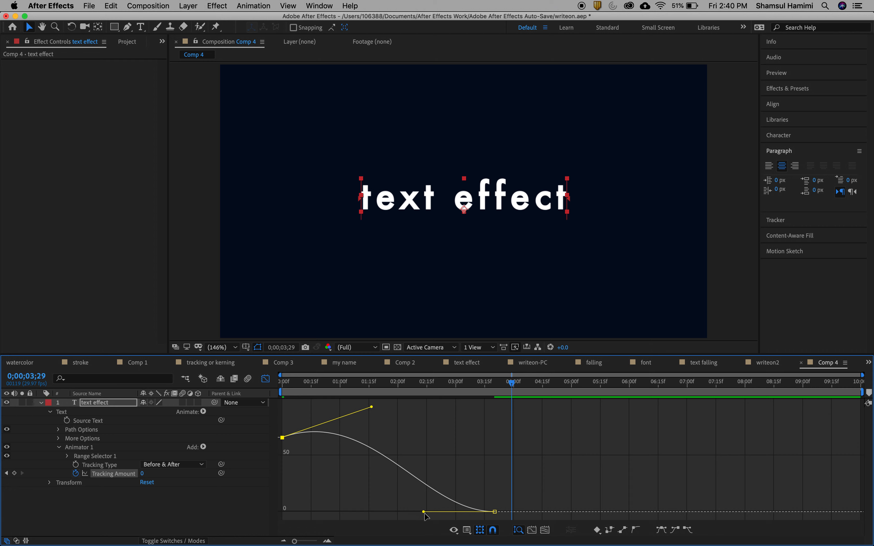
{"action": "left_click_drag", "start_coordinate": [423, 513], "coordinate": [384, 512]}
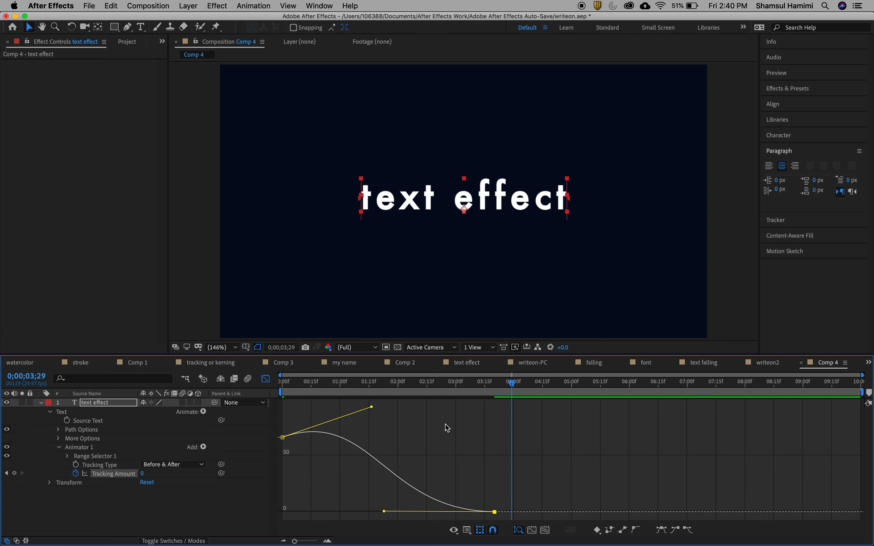
{"action": "left_click", "coordinate": [266, 379]}
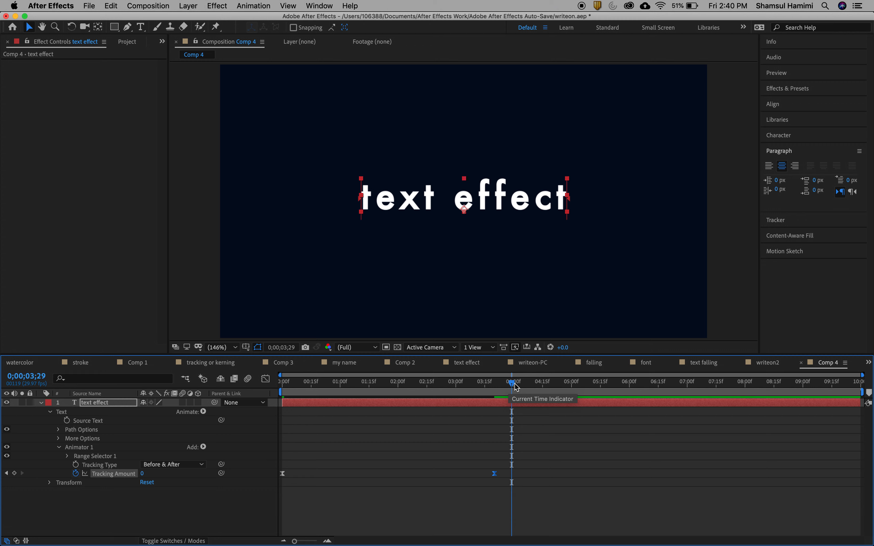
Step: Return to the start of the composition and preview the tracking animation with its reshaped curve
{"action": "left_click_drag", "start_coordinate": [514, 384], "coordinate": [168, 398]}
{"action": "left_click", "coordinate": [95, 394]}
{"action": "key", "text": "space"}
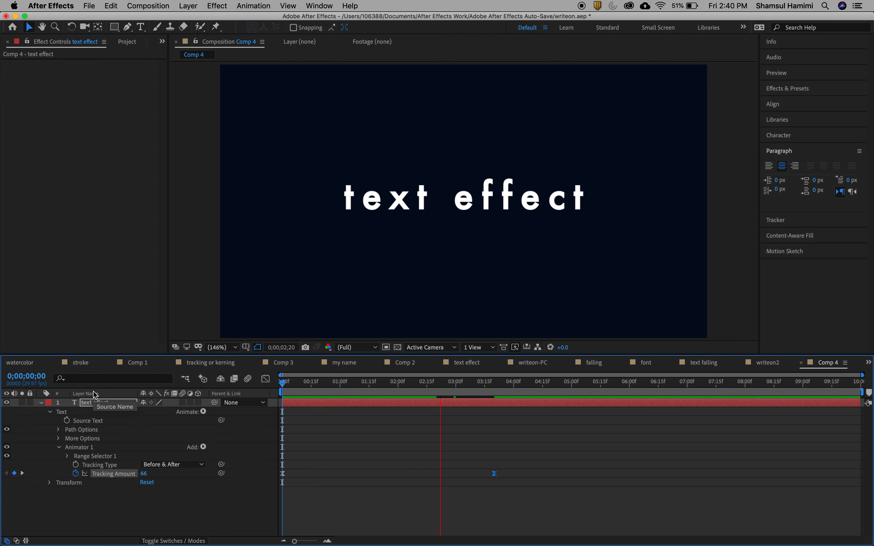
{"action": "key", "text": "space"}
Step: Move the second Tracking Amount keyframe back to about 0;00;01;02 and preview the faster animation from the start
{"action": "left_click_drag", "start_coordinate": [497, 478], "coordinate": [347, 477]}
{"action": "key", "text": "space"}
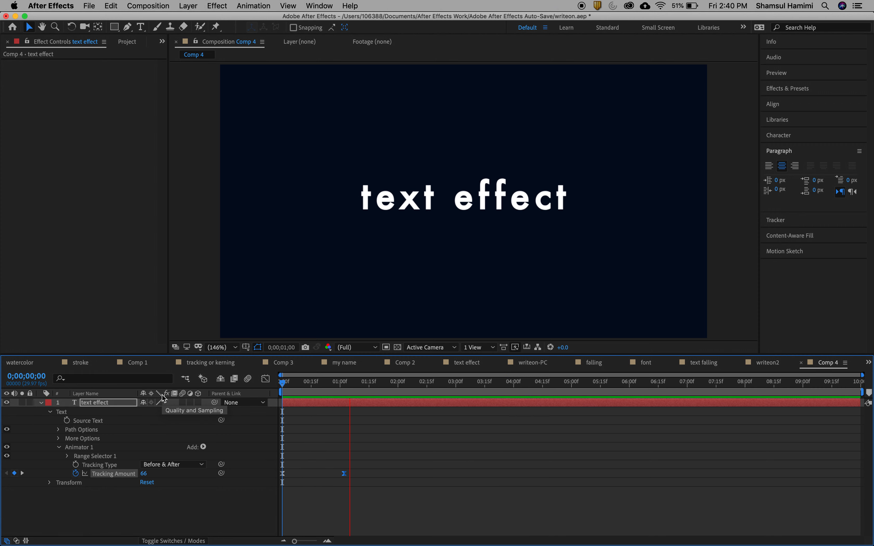
{"action": "key", "text": "space"}
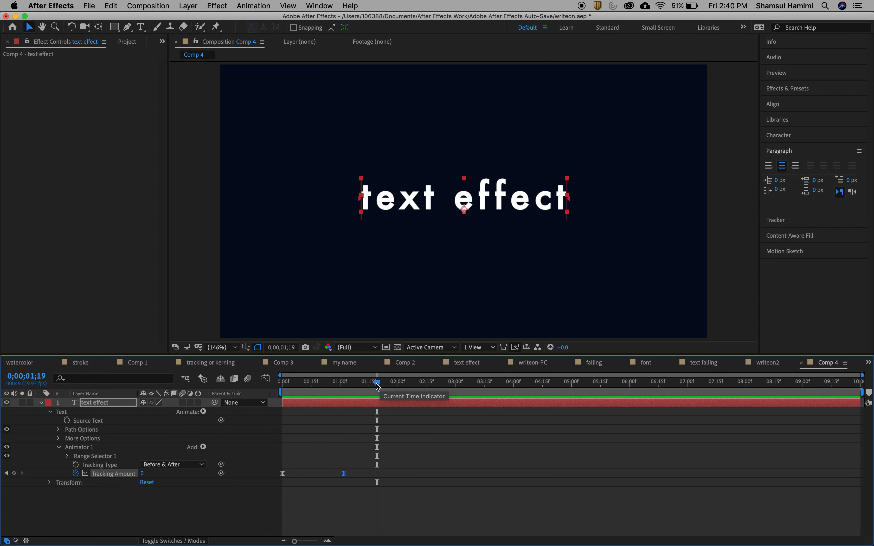
{"action": "key", "text": "Home"}
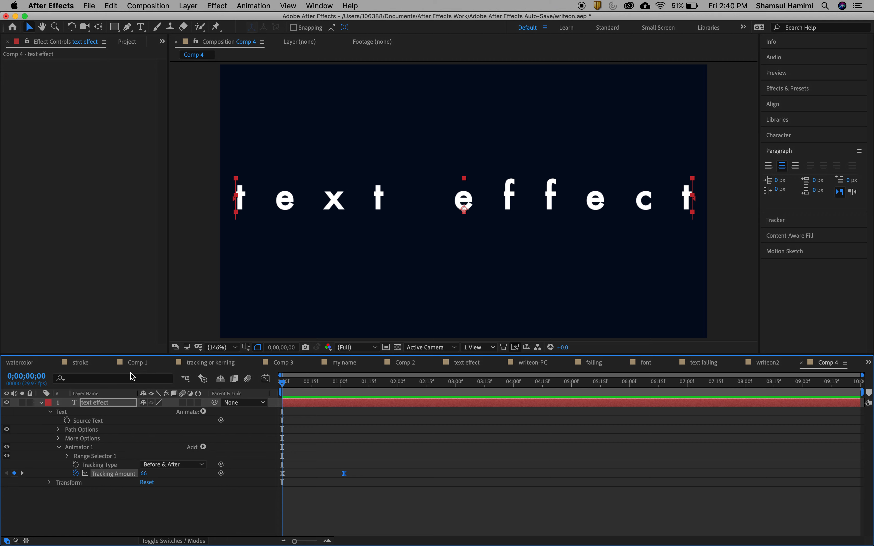
{"action": "key", "text": "space"}
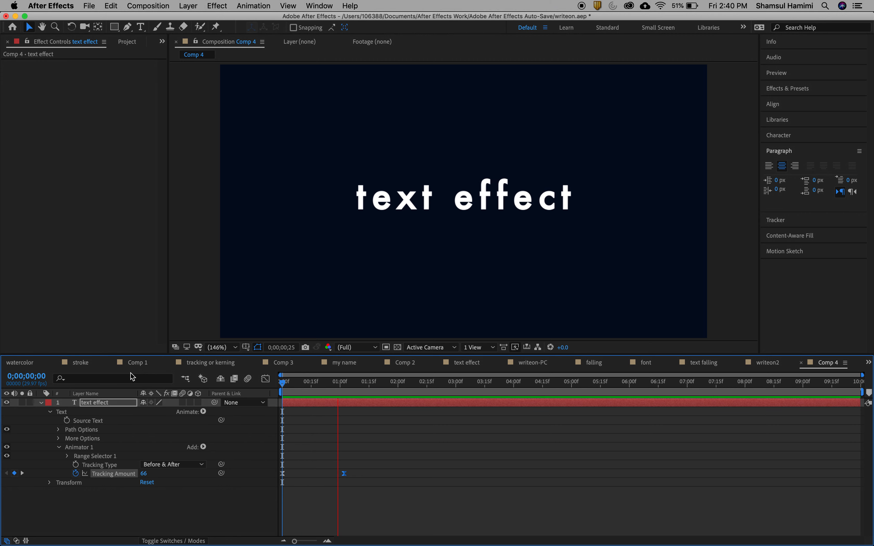
{"action": "key", "text": "space"}
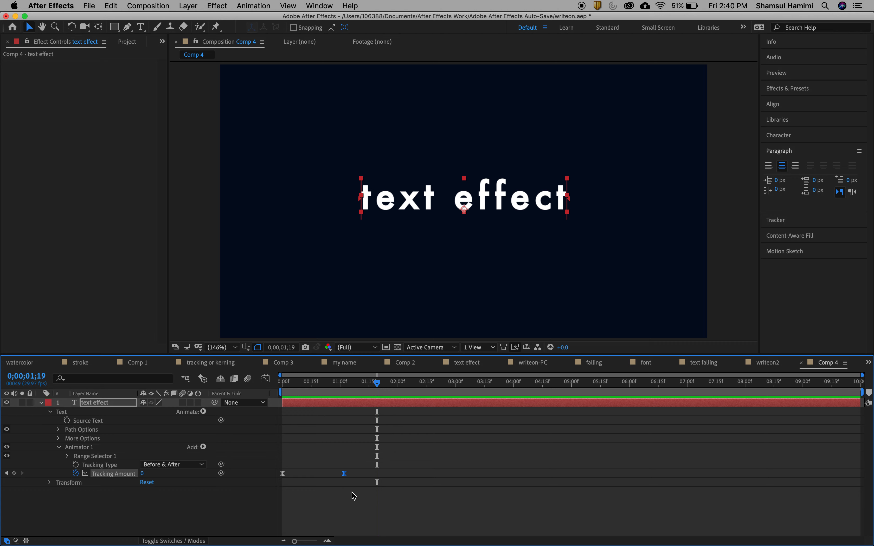
Step: Move the second Tracking Amount keyframe back to about 0;00;00;14 and preview the result from the start
{"action": "left_click_drag", "start_coordinate": [346, 478], "coordinate": [312, 478]}
{"action": "key", "text": "Home"}
{"action": "key", "text": "space"}
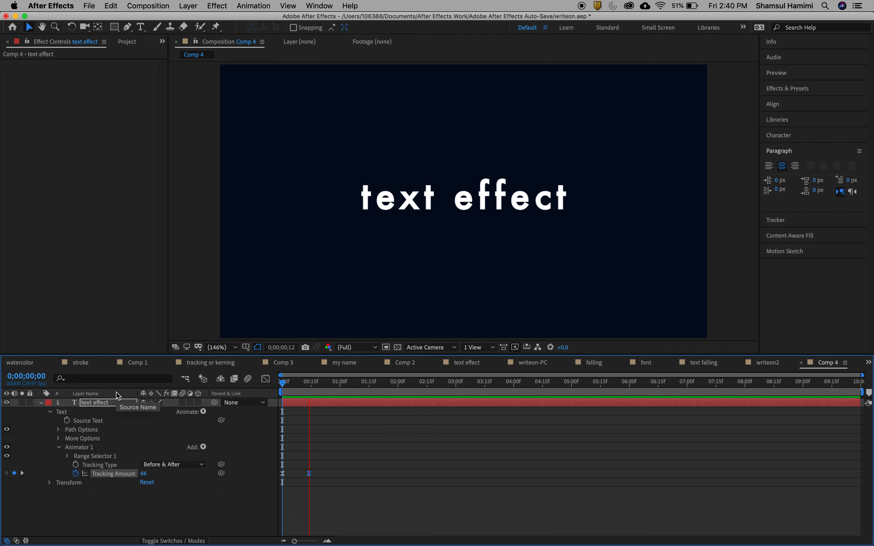
{"action": "key", "text": "space"}
Step: Move the second Tracking Amount keyframe out to about 0;00;00;23 and preview the animation from the start
{"action": "left_click_drag", "start_coordinate": [311, 475], "coordinate": [327, 477]}
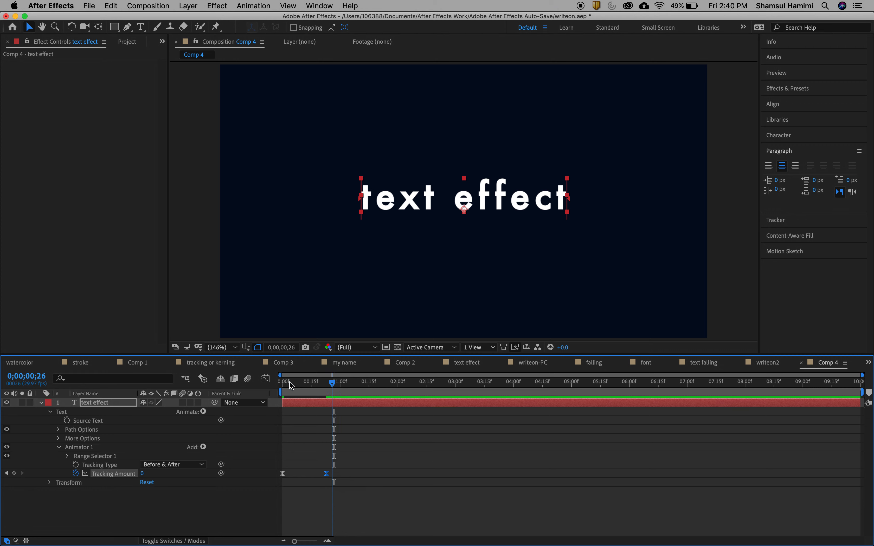
{"action": "key", "text": "Home"}
{"action": "key", "text": "space"}
{"action": "key", "text": "space"}
Step: Move the second Tracking Amount keyframe to about 0;00;00;29 and preview the animation from the start
{"action": "left_click_drag", "start_coordinate": [327, 474], "coordinate": [339, 476]}
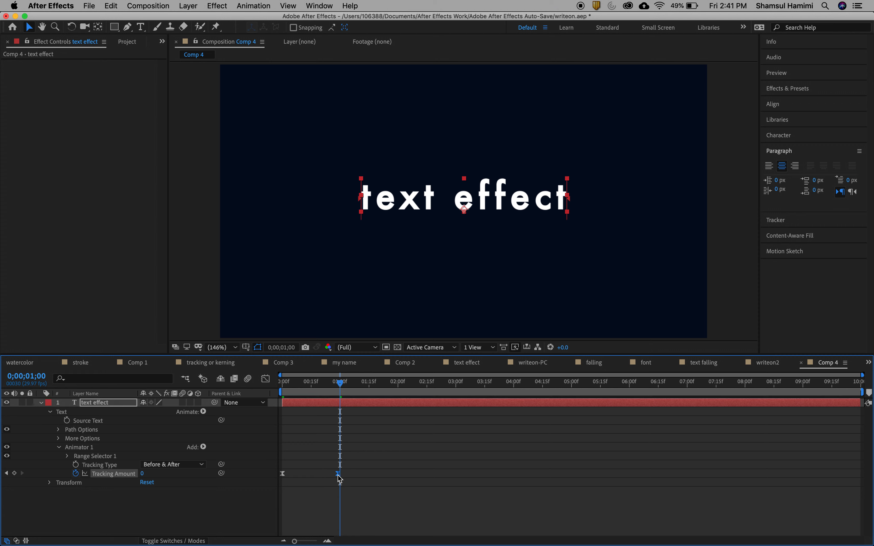
{"action": "key", "text": "Home"}
{"action": "key", "text": "space"}
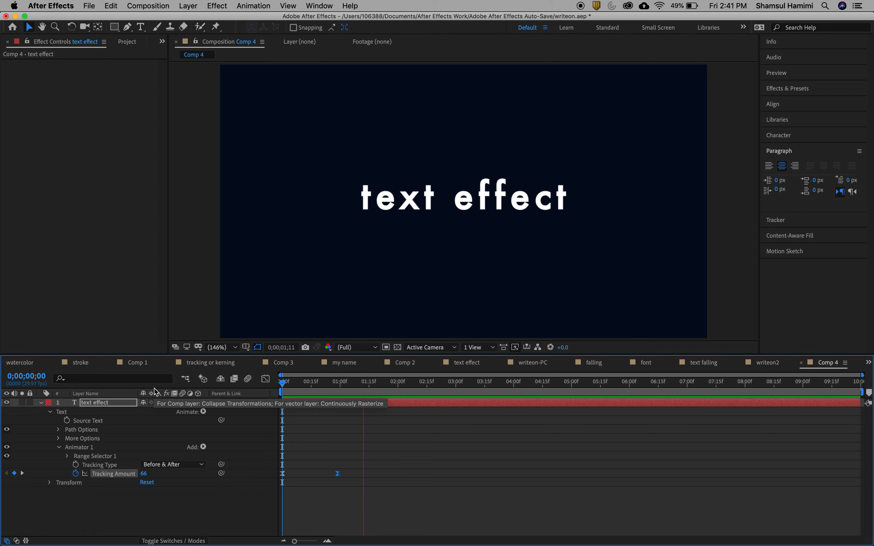
{"action": "key", "text": "space"}
Step: In the Graph Editor, raise the first Tracking Amount keyframe's handle and extend it to about 0;19, then return to the layer timeline
{"action": "left_click_drag", "start_coordinate": [348, 466], "coordinate": [275, 503]}
{"action": "left_click", "coordinate": [265, 379]}
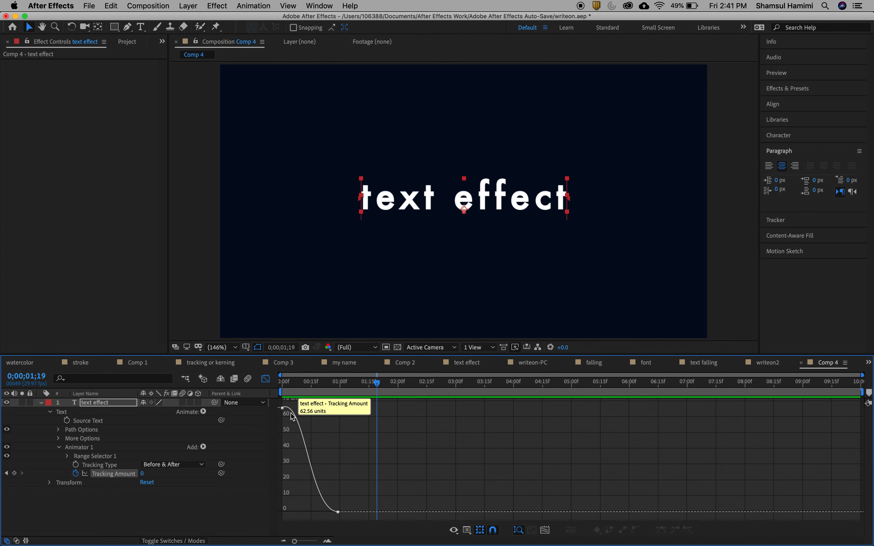
{"action": "left_click", "coordinate": [283, 408]}
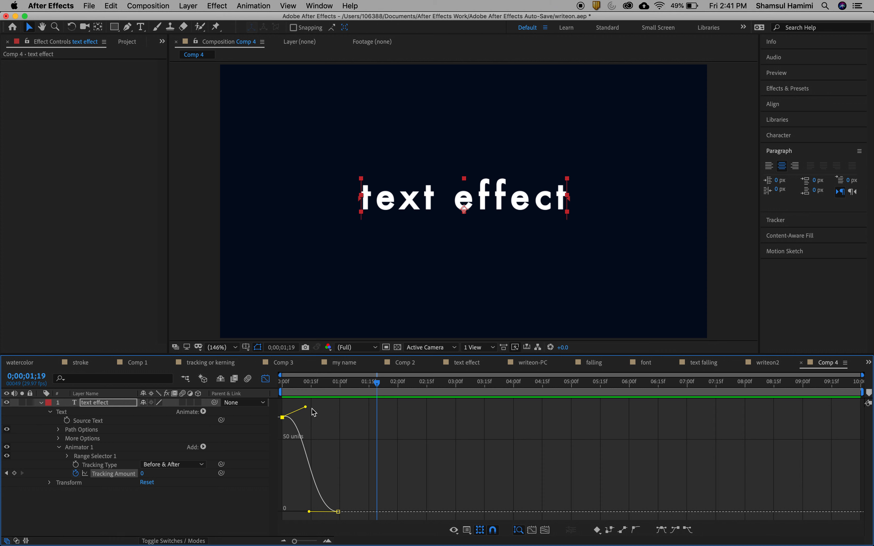
{"action": "left_click_drag", "start_coordinate": [306, 410], "coordinate": [320, 399]}
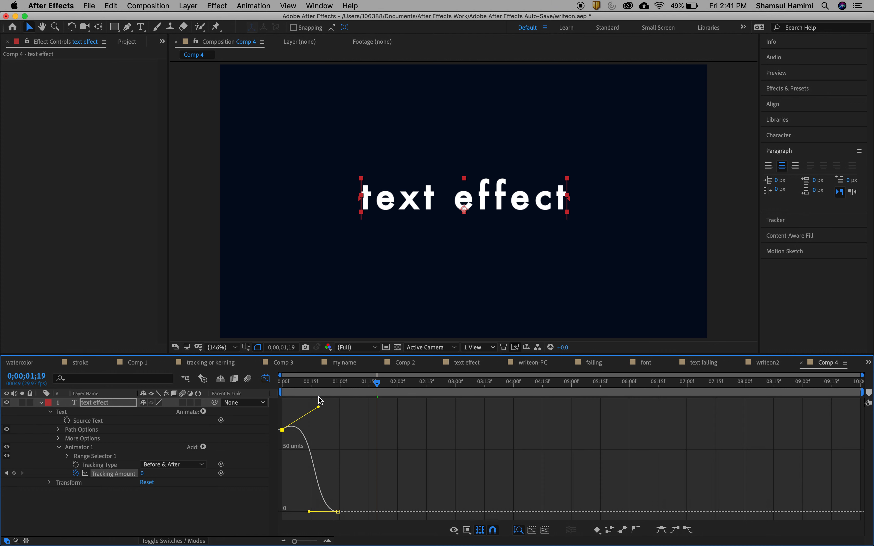
{"action": "left_click", "coordinate": [267, 380]}
Step: Preview the tracking animation twice from the start to check the adjusted curve
{"action": "left_click_drag", "start_coordinate": [378, 384], "coordinate": [216, 384]}
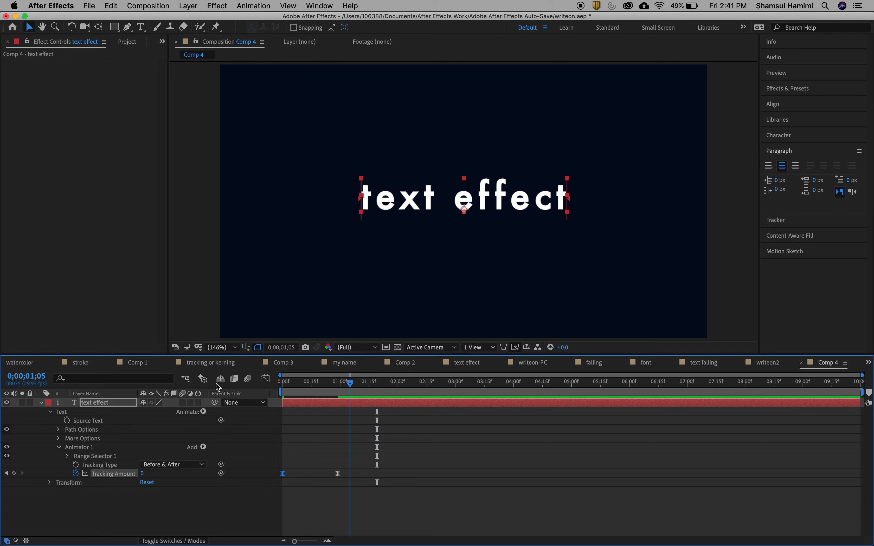
{"action": "key", "text": "Home"}
{"action": "key", "text": "space"}
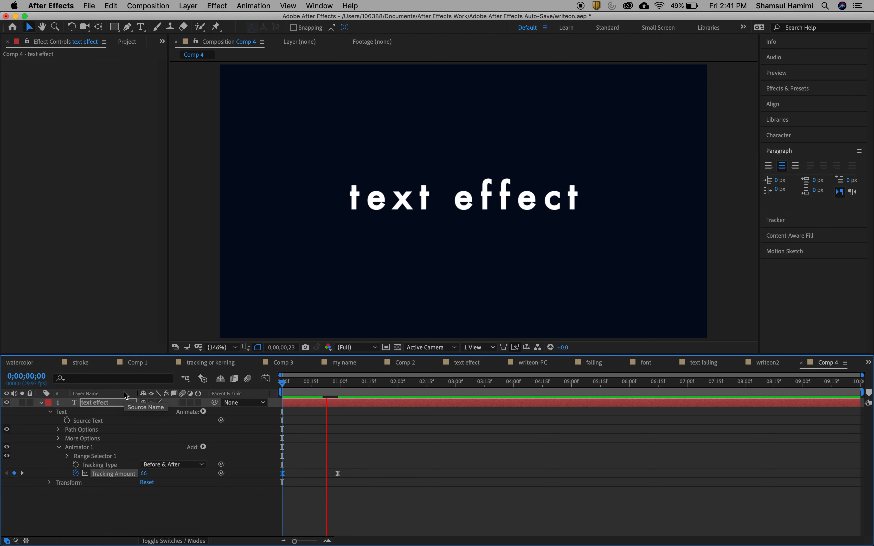
{"action": "left_click", "coordinate": [373, 390]}
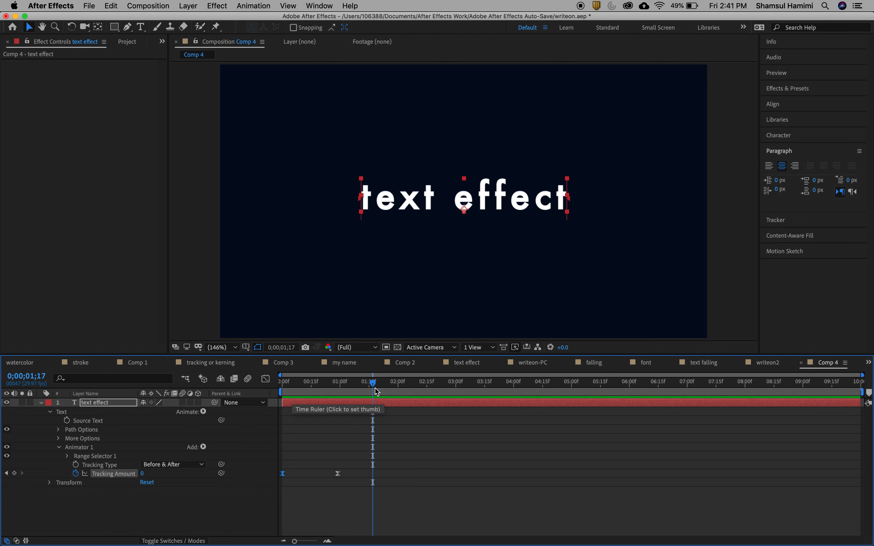
{"action": "key", "text": "Home"}
{"action": "key", "text": "space"}
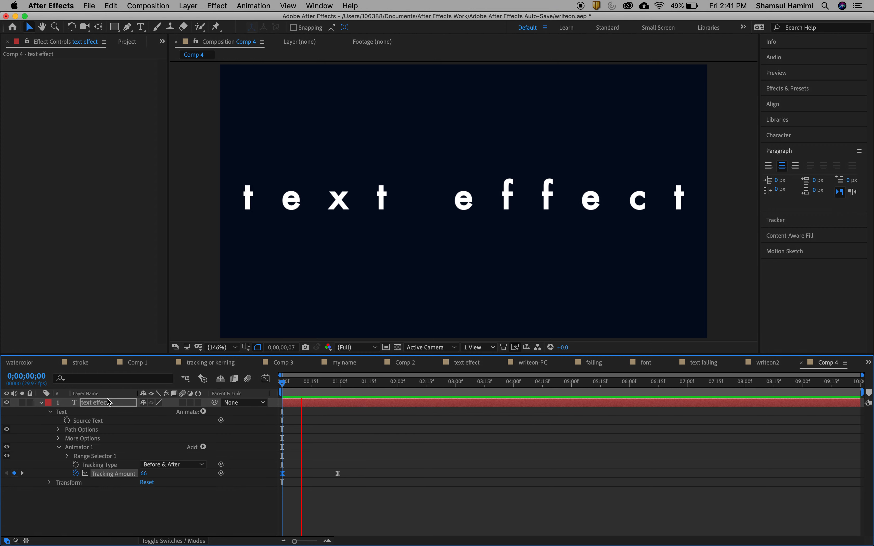
{"action": "key", "text": "space"}
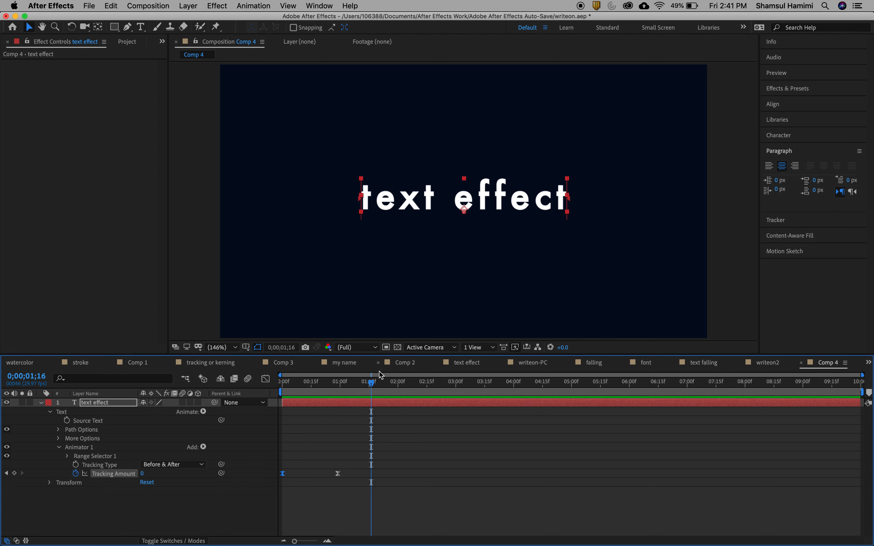
Step: Change the text layer's fill color to teal 007675 at the start of the composition, leaving the layer deselected
{"action": "key", "text": "Home"}
{"action": "left_click", "coordinate": [333, 210]}
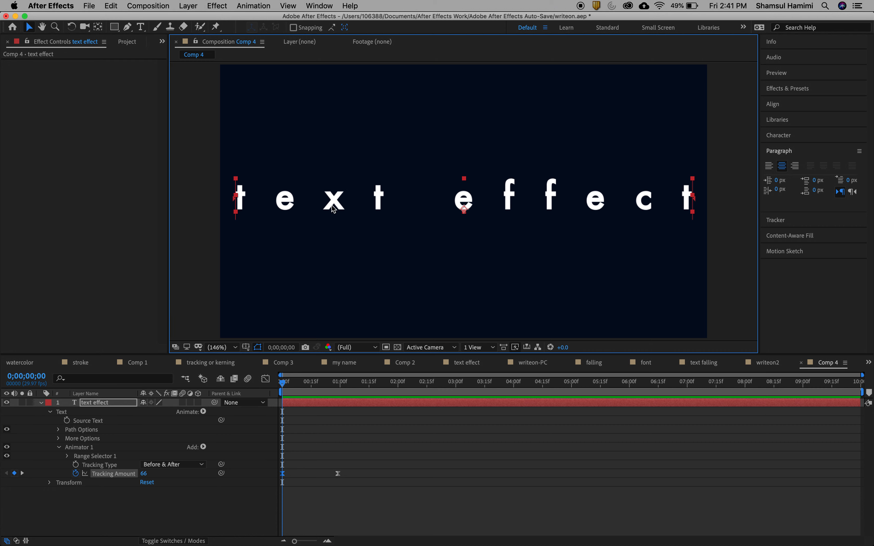
{"action": "left_click", "coordinate": [790, 139]}
{"action": "left_click", "coordinate": [845, 160]}
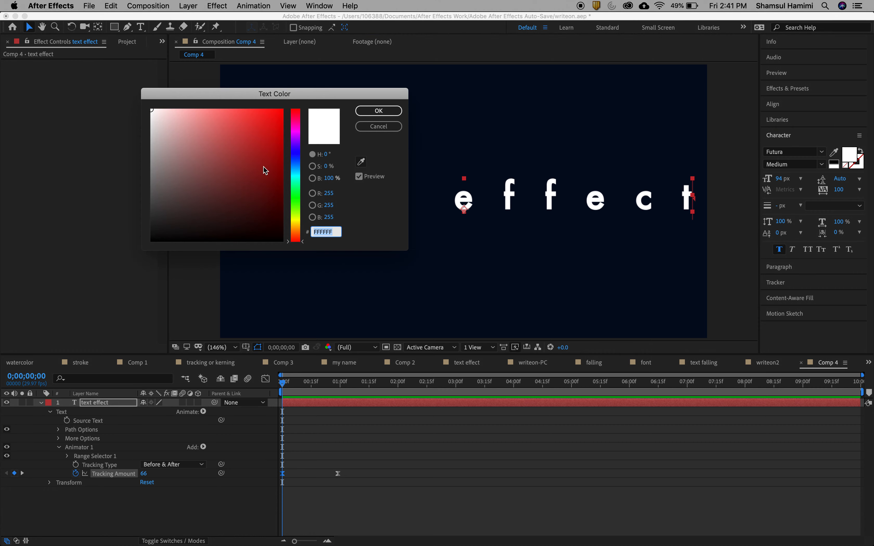
{"action": "mouse_move", "coordinate": [245, 155]}
{"action": "left_mouse_down"}
{"action": "mouse_move", "coordinate": [258, 179]}
{"action": "mouse_move", "coordinate": [256, 151]}
{"action": "mouse_move", "coordinate": [272, 158]}
{"action": "mouse_move", "coordinate": [283, 179]}
{"action": "mouse_move", "coordinate": [297, 169]}
{"action": "mouse_move", "coordinate": [296, 154]}
{"action": "mouse_move", "coordinate": [297, 181]}
{"action": "left_mouse_up"}
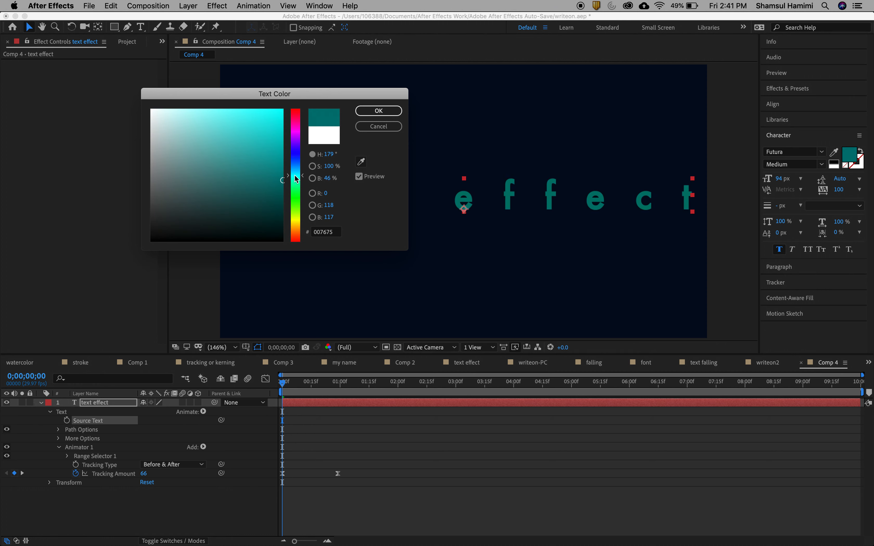
{"action": "left_click", "coordinate": [378, 111]}
{"action": "left_click", "coordinate": [719, 298]}
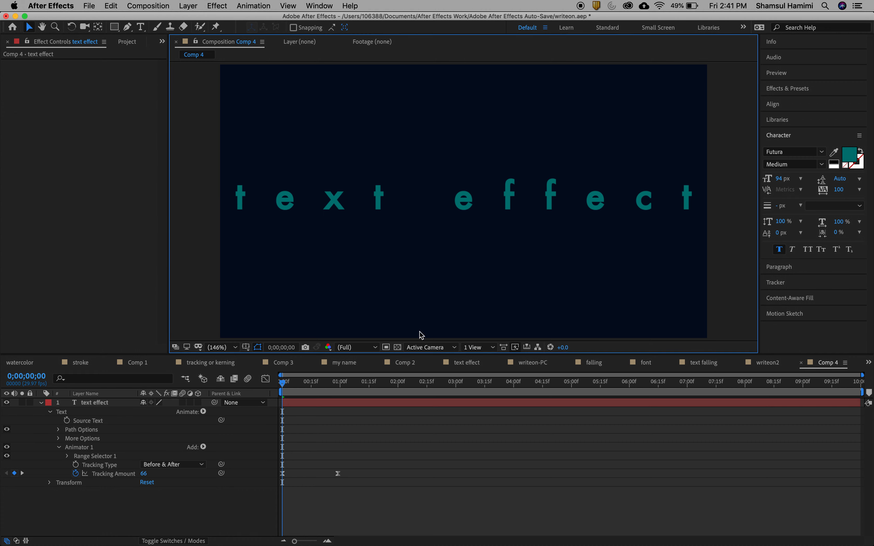
Step: Preview the tracking animation of the recolored text from the start of the composition
{"action": "left_click", "coordinate": [284, 386]}
{"action": "key", "text": "space"}
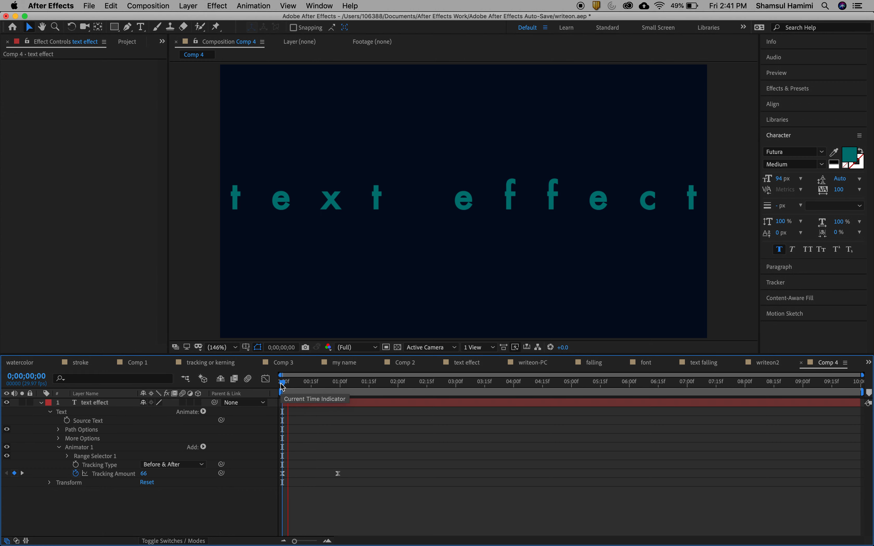
{"action": "key", "text": "space"}
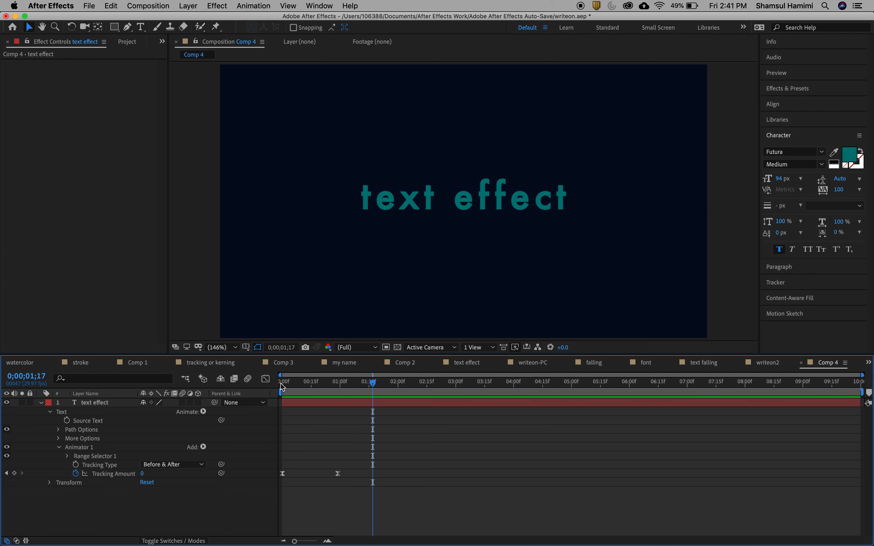